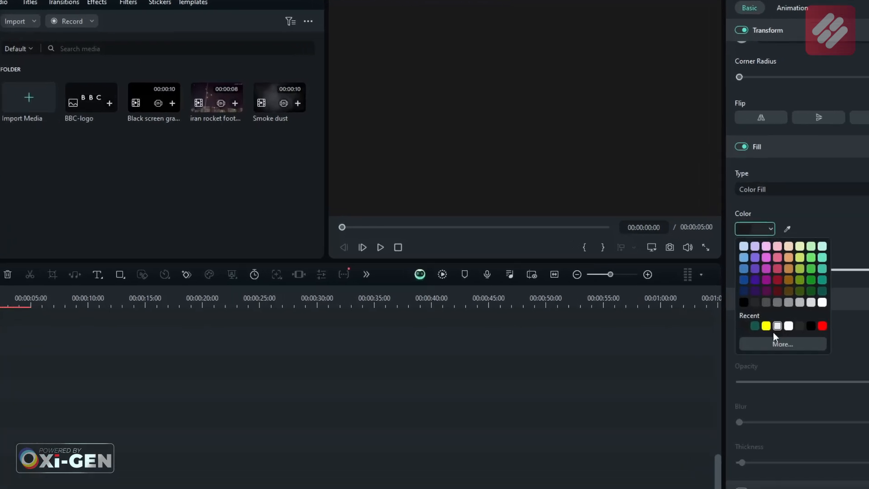
Step: Set the rectangle's fill to the custom dark grey #1a1a1a
click(773, 338)
drag(509, 299, 497, 298)
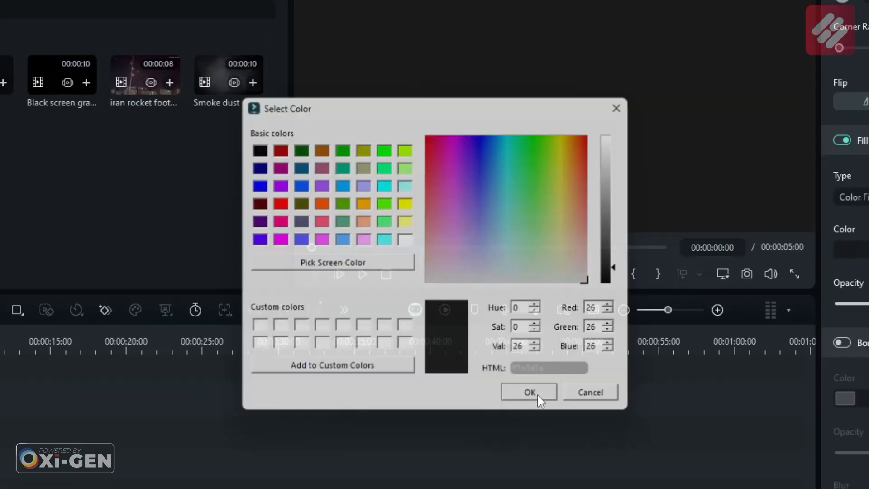
click(543, 420)
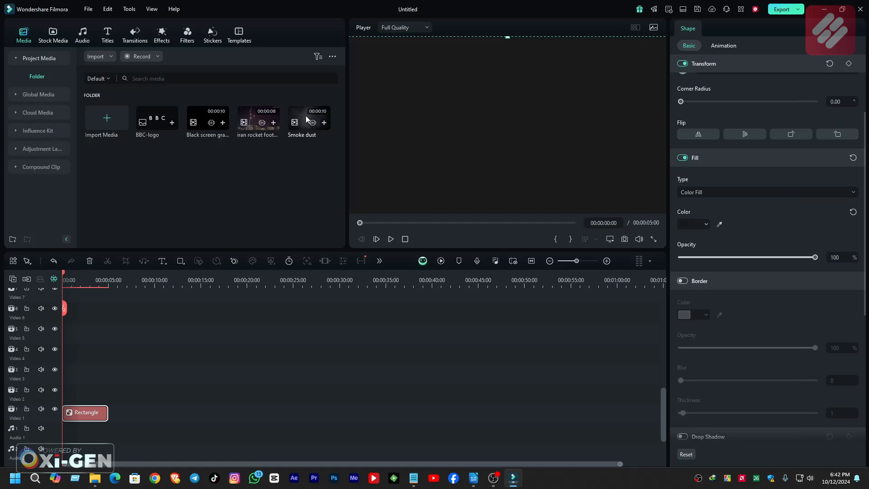
Step: Place the Smoke dust clip above the rectangle at the timeline start and set its blend mode to Exclusion
drag(305, 119, 57, 398)
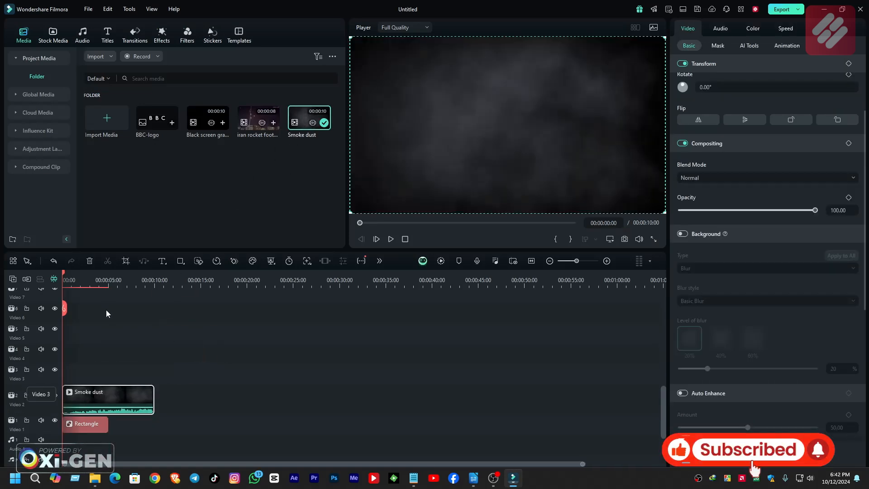
click(408, 223)
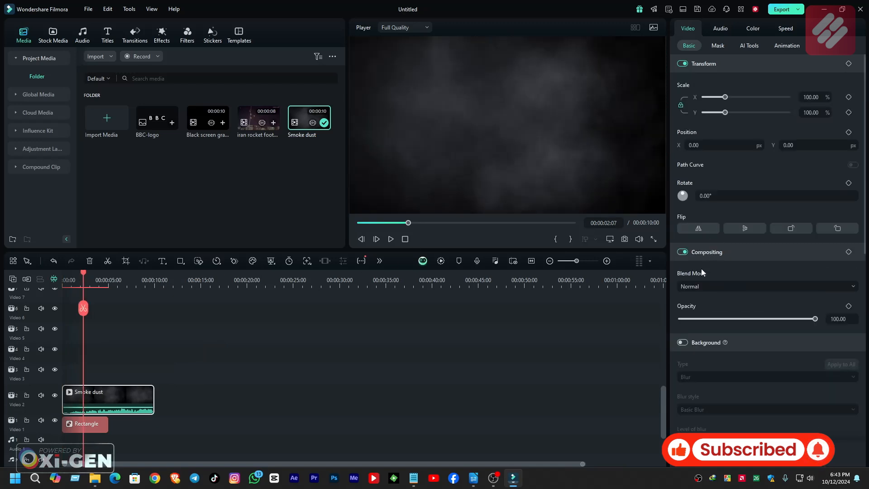
click(708, 286)
scroll(710, 376, down, 5)
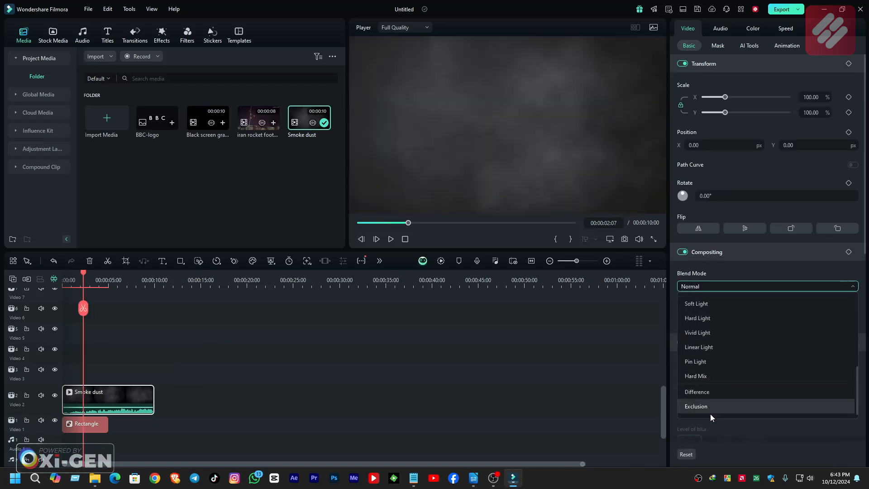
click(712, 409)
click(150, 376)
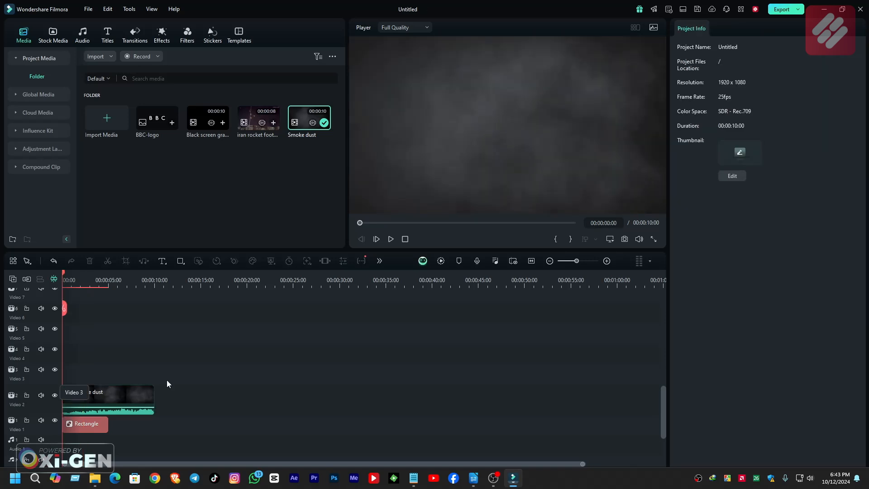
Step: Duplicate the rectangle onto Video 3 above the smoke clip, with the playhead back at the timeline start
click(12, 369)
click(88, 427)
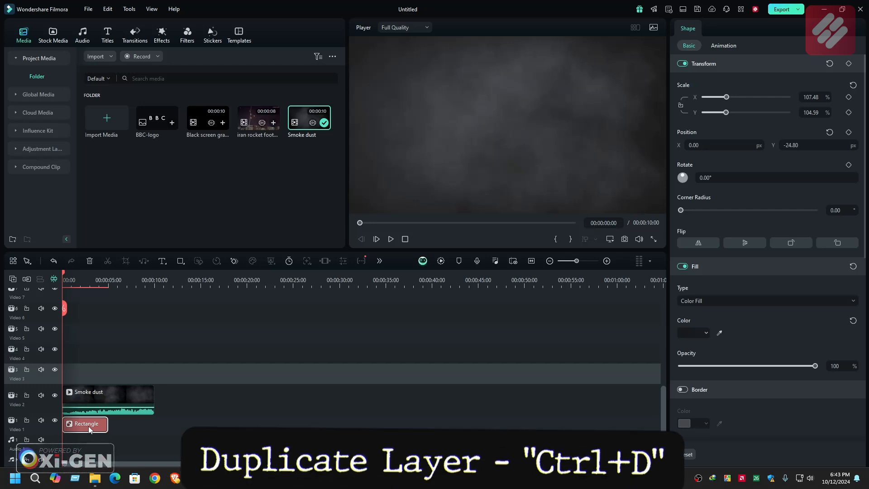
key(ctrl+d)
key(Delete)
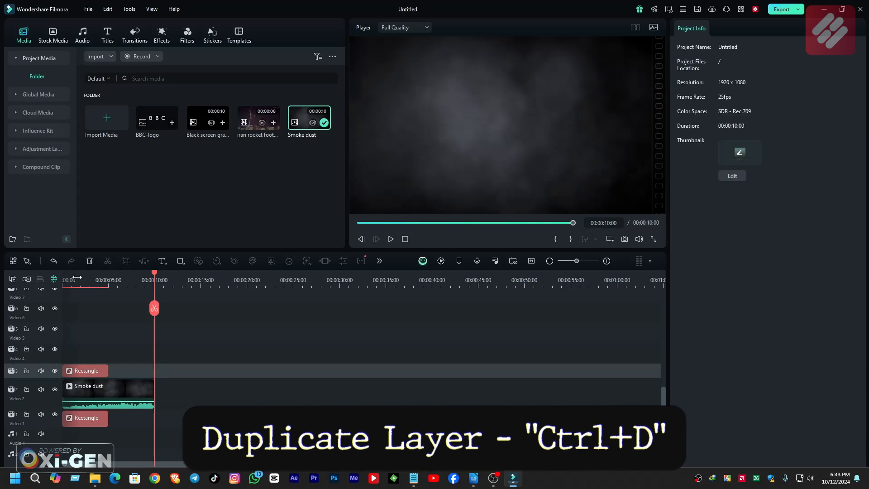
drag(74, 280, 62, 280)
Step: Give the Video 3 rectangle the dark teal fill #11544f and lower its opacity to 29%
click(85, 374)
click(704, 334)
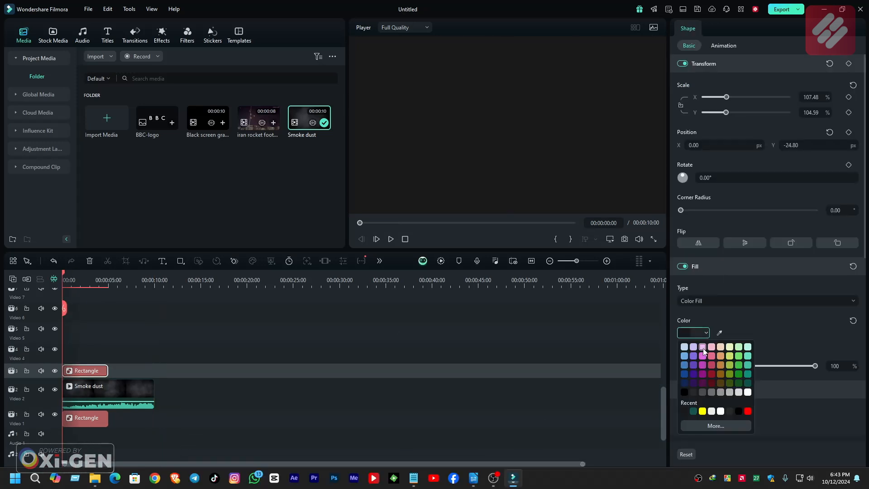
click(696, 410)
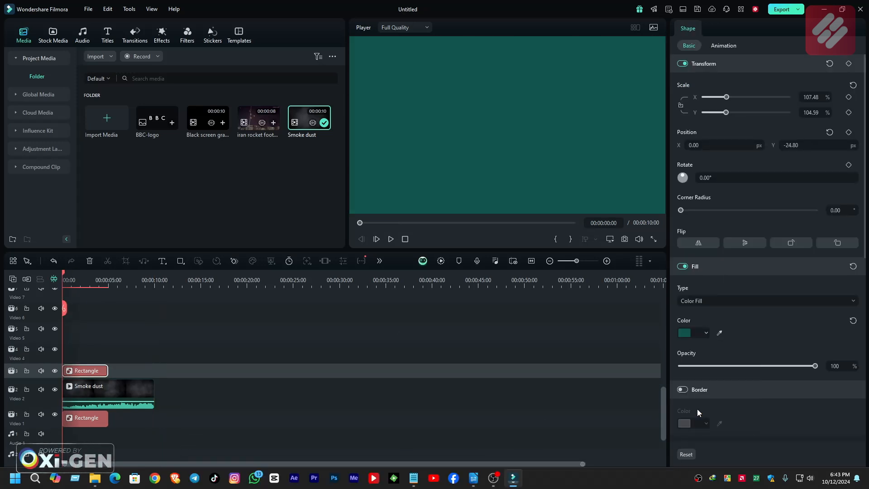
click(701, 336)
click(710, 434)
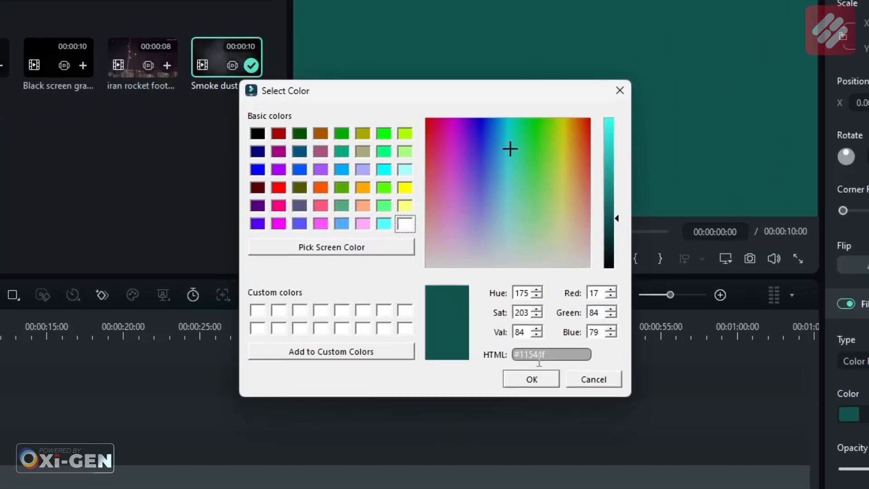
drag(549, 354, 540, 353)
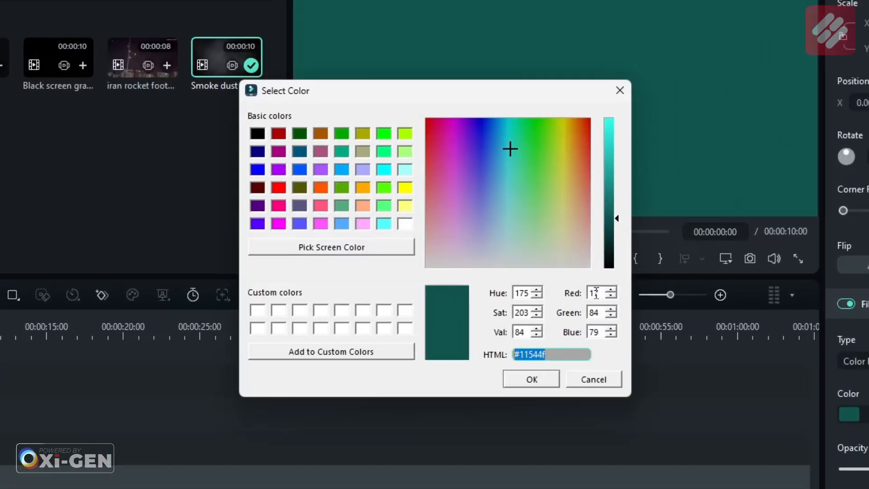
click(532, 379)
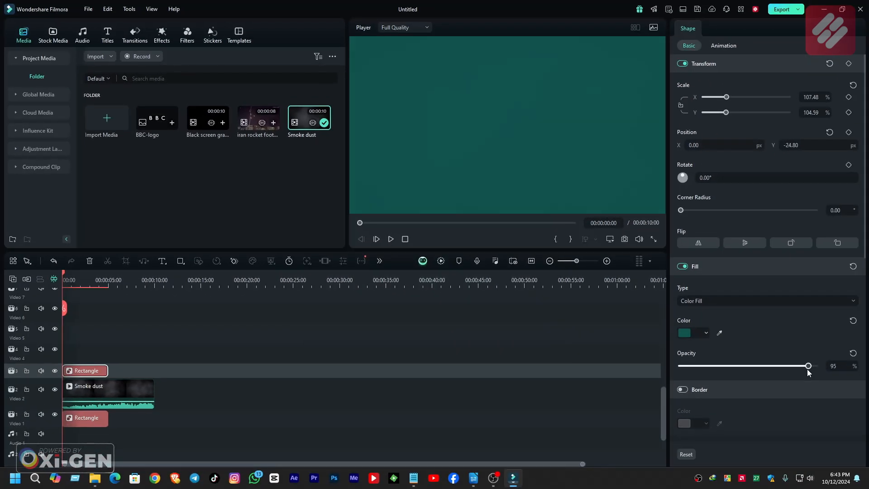
drag(808, 370, 720, 366)
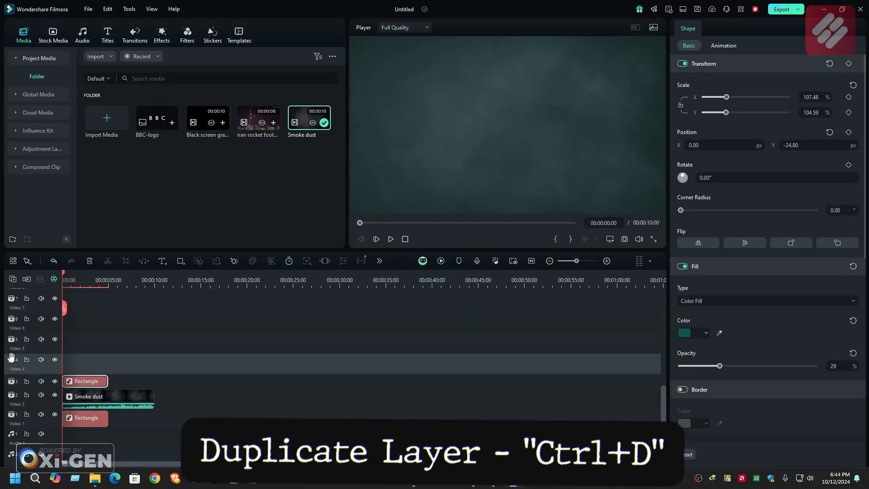
Step: Duplicate the teal rectangle onto Video 4, fill the copy with black and set its opacity to 54%
key(ctrl+d)
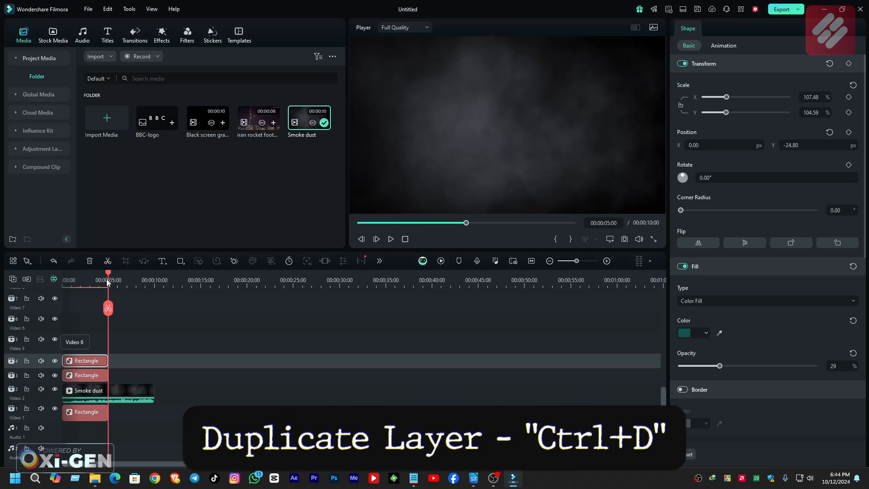
click(85, 361)
drag(720, 366, 758, 365)
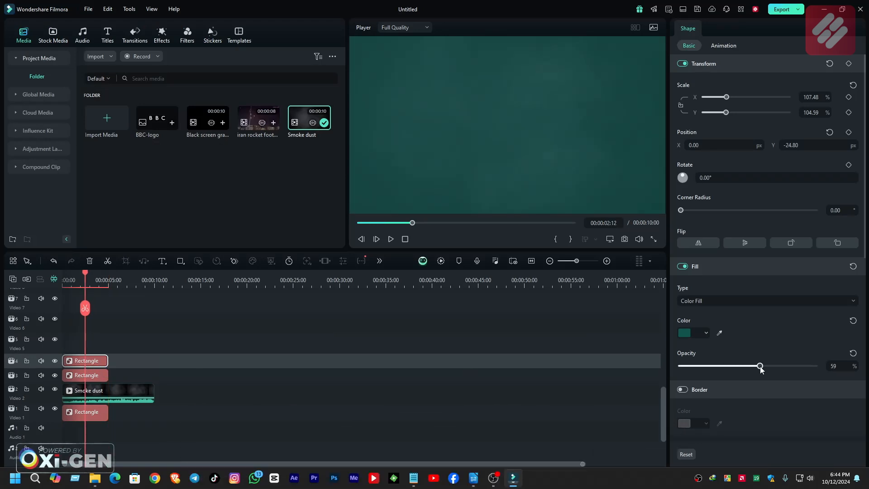
click(700, 335)
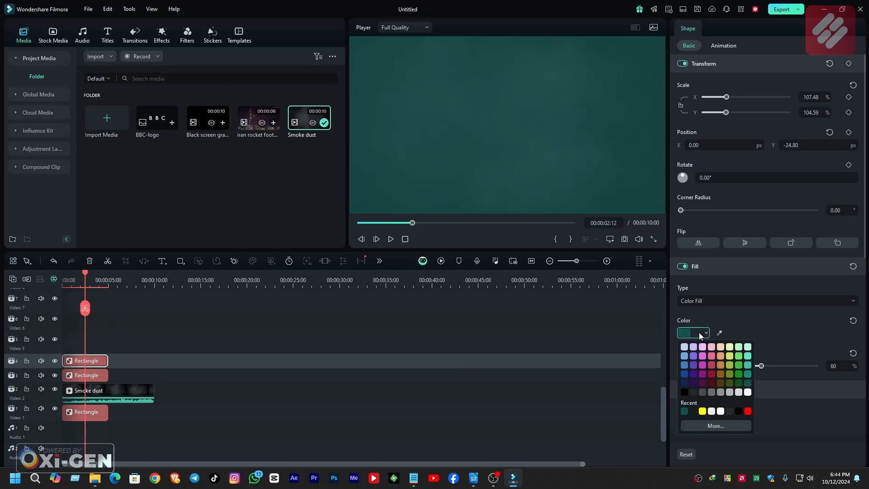
click(740, 412)
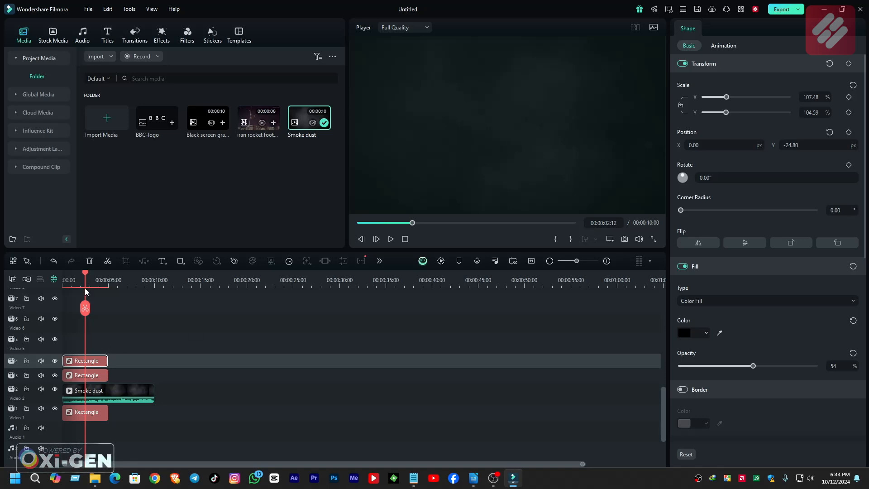
Step: Place the Black screen grain clip on Video 5 at the timeline start and set its blend mode to Screen
key(Home)
drag(202, 127, 53, 354)
click(490, 250)
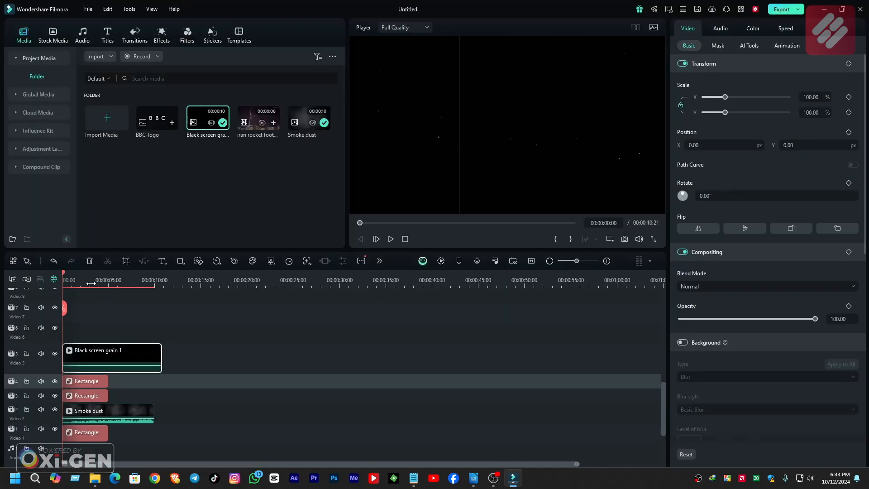
click(749, 286)
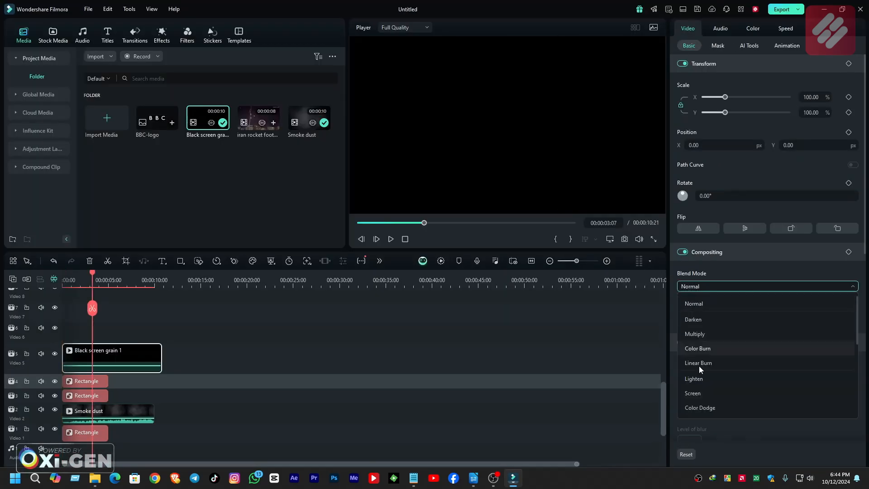
click(693, 393)
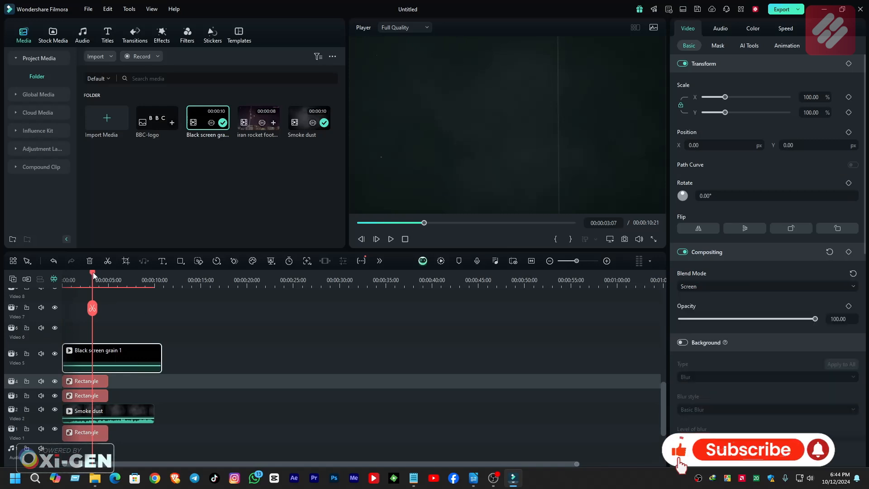
Step: Preview the sequence from the start and reduce the track heights of the grain and smoke clips
drag(92, 274, 65, 275)
key(space)
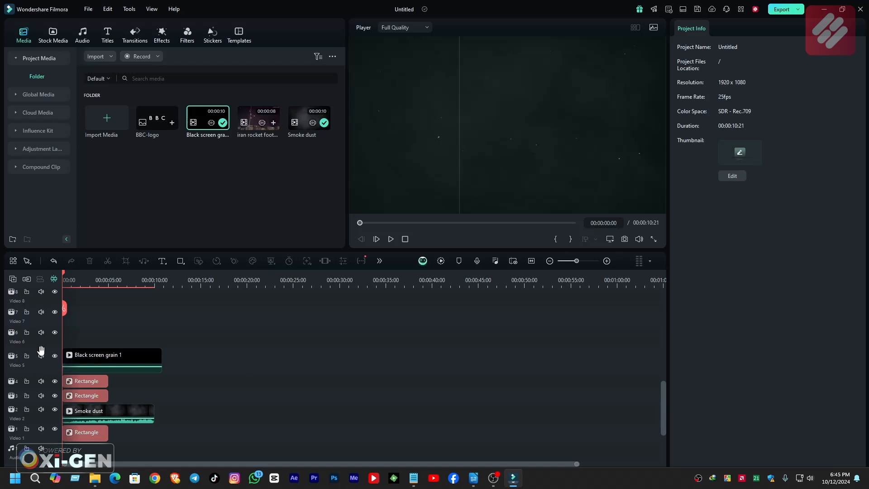
drag(43, 348, 44, 355)
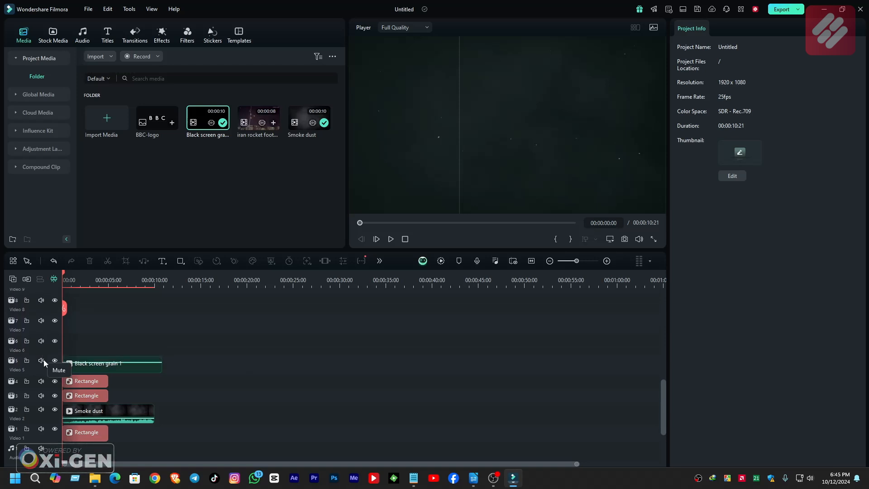
drag(41, 401, 41, 405)
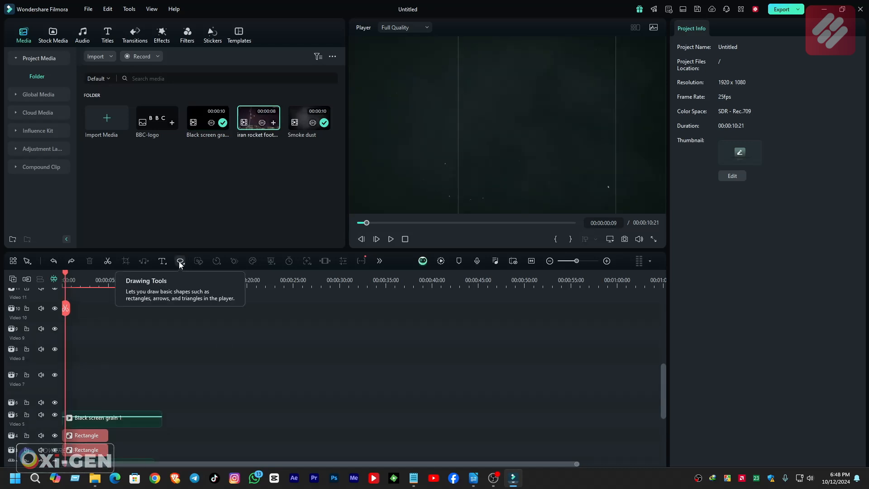
Step: Draw a full-height circle with the Ellipse shape in the right half of the frame, scaled about 56% by 100%
click(180, 262)
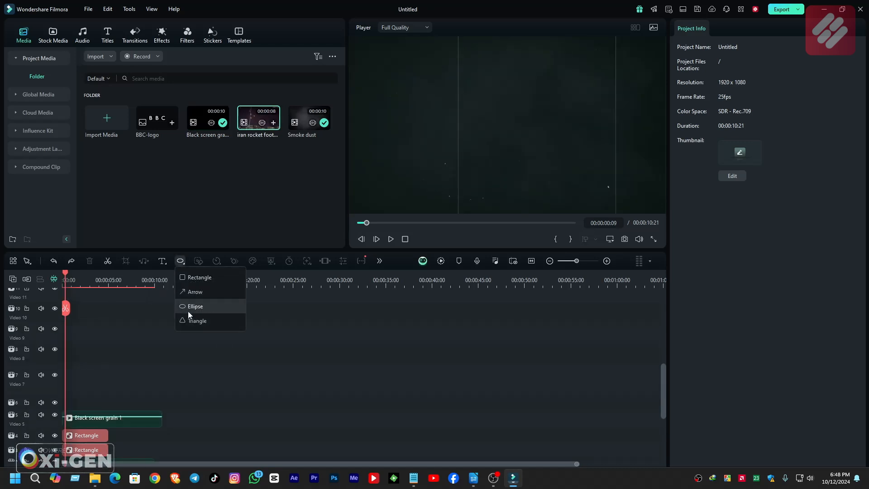
click(194, 308)
drag(470, 37, 572, 215)
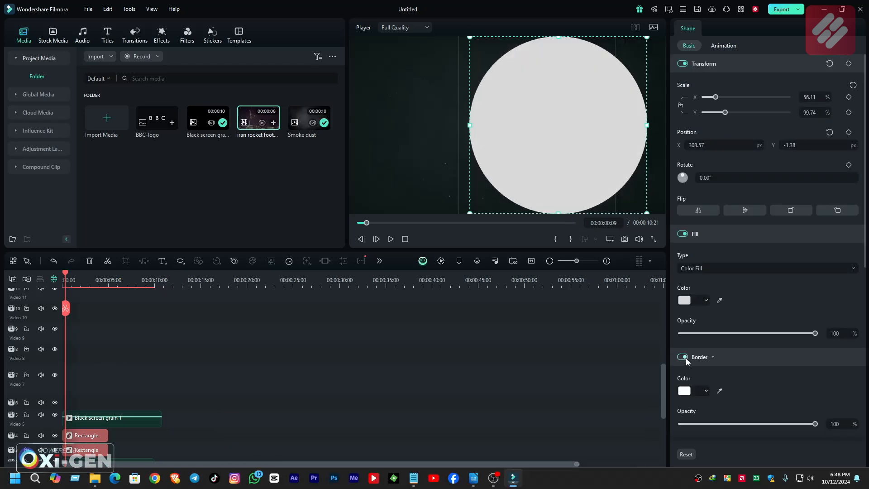
Step: Make the circle plain white without a border and move it partly past the frame's right edge, to about X 927 px
click(685, 357)
click(696, 299)
click(721, 379)
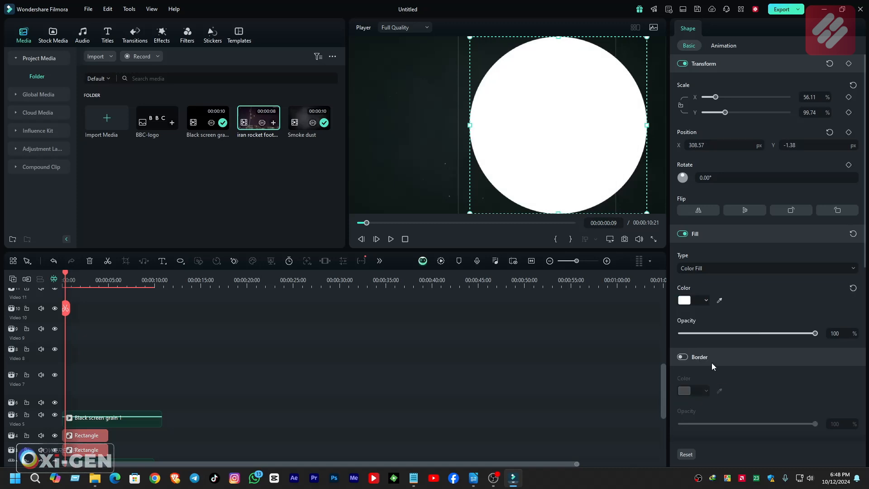
drag(540, 140, 625, 135)
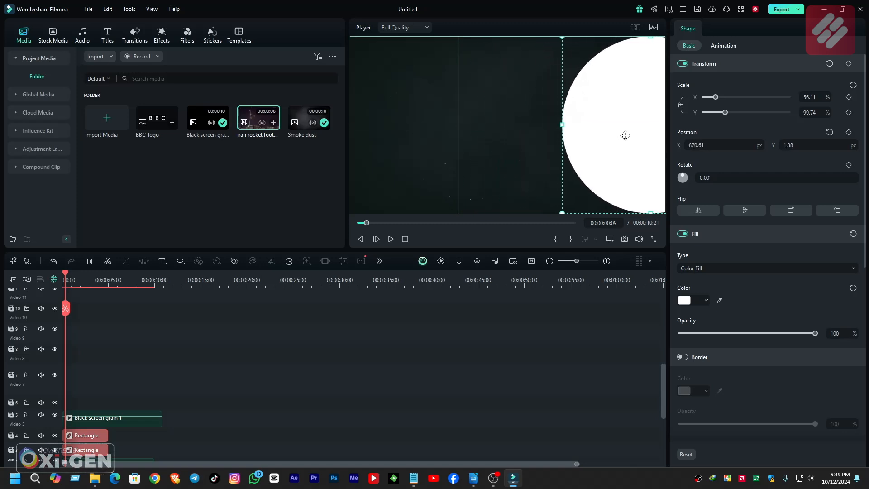
click(517, 322)
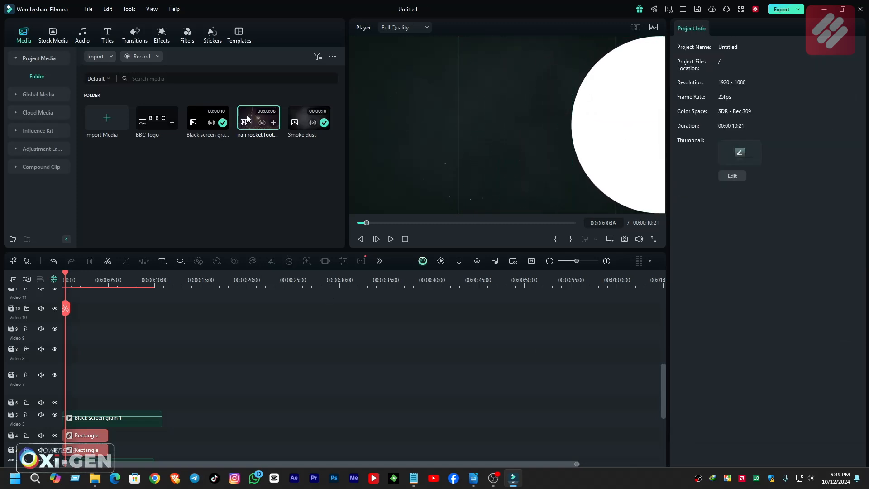
Step: Arrange the iran rocket footage clip on Video 7 directly above the ellipse on Video 6, both starting at zero
drag(253, 115, 100, 402)
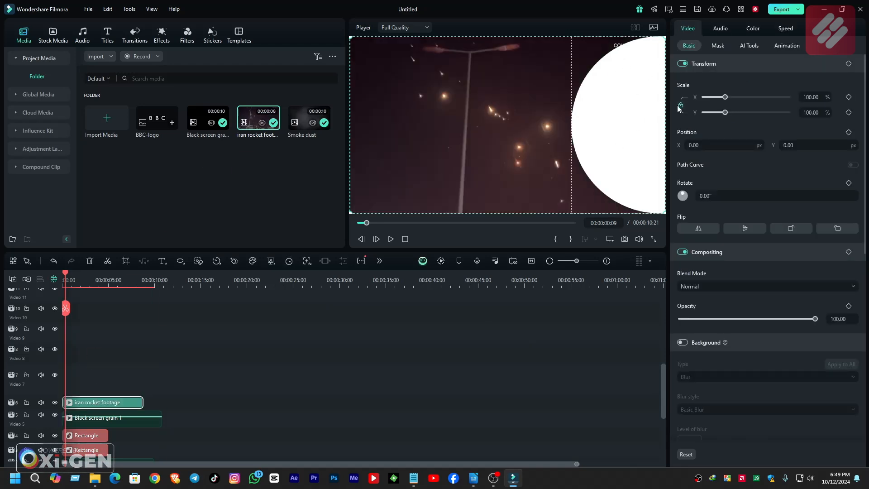
drag(108, 404, 105, 384)
scroll(148, 347, up, 5)
drag(104, 330, 71, 422)
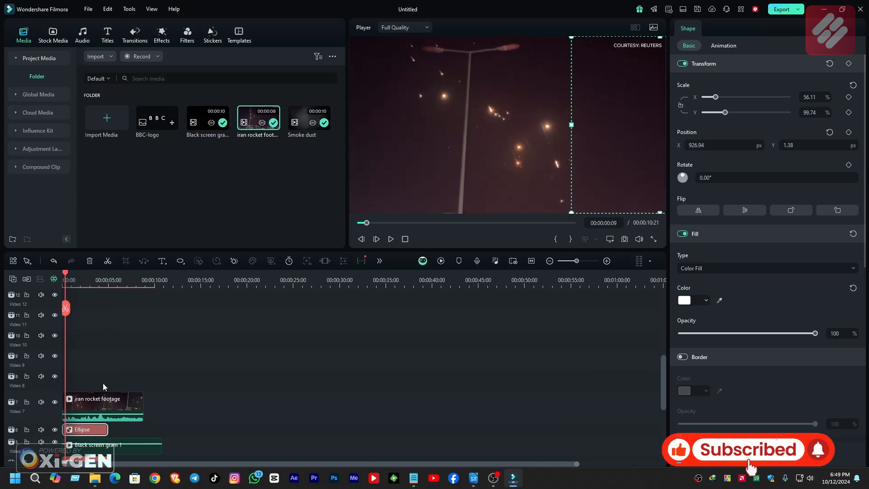
Step: Apply an ellipse mask to the rocket footage and shift the clip horizontally so the masked area lies over the white circle
click(102, 404)
mouse_move(66, 273)
mouse_down()
mouse_move(112, 279)
mouse_move(76, 278)
mouse_up()
click(718, 45)
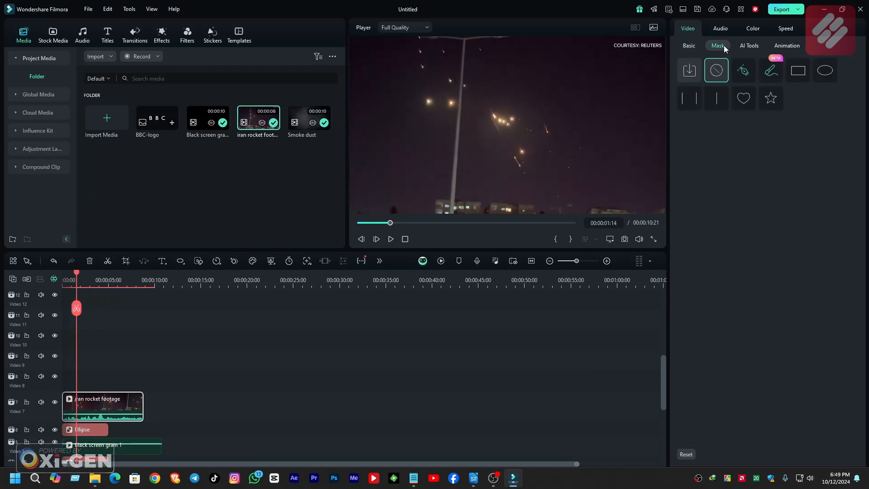
click(825, 71)
click(689, 45)
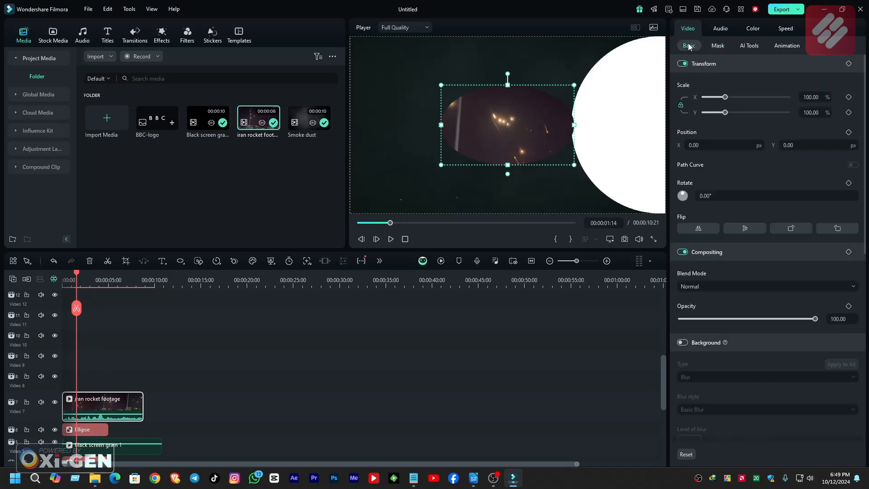
drag(721, 145, 868, 148)
Step: Enlarge the rocket footage's ellipse mask and shift the clip to about X 890 px, leaving only a thin white rim of the circle
click(718, 45)
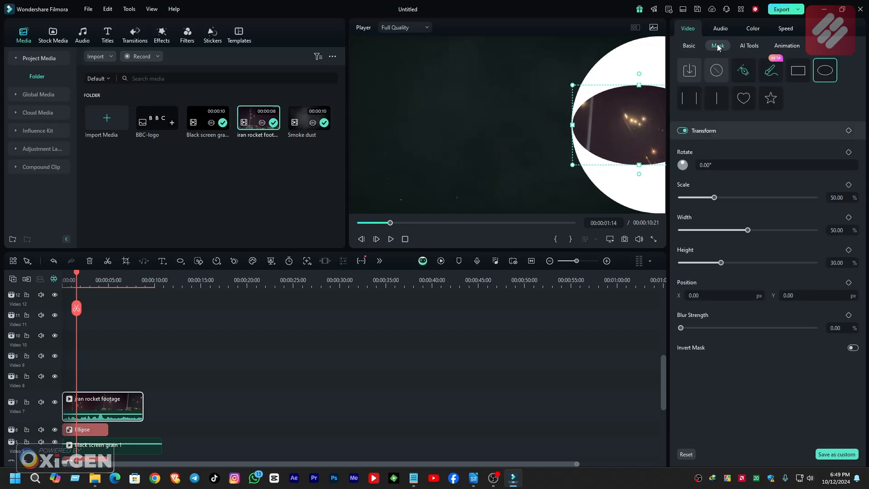
drag(722, 268, 764, 269)
drag(747, 230, 754, 235)
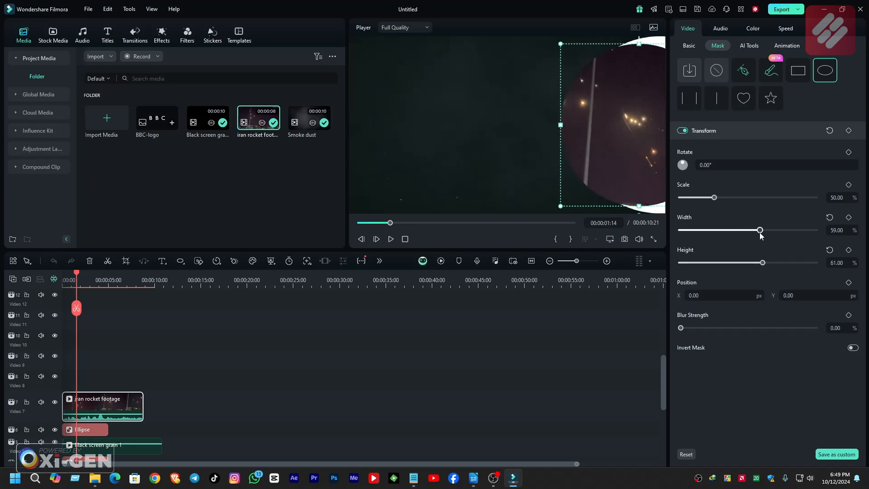
click(689, 45)
click(718, 45)
click(689, 45)
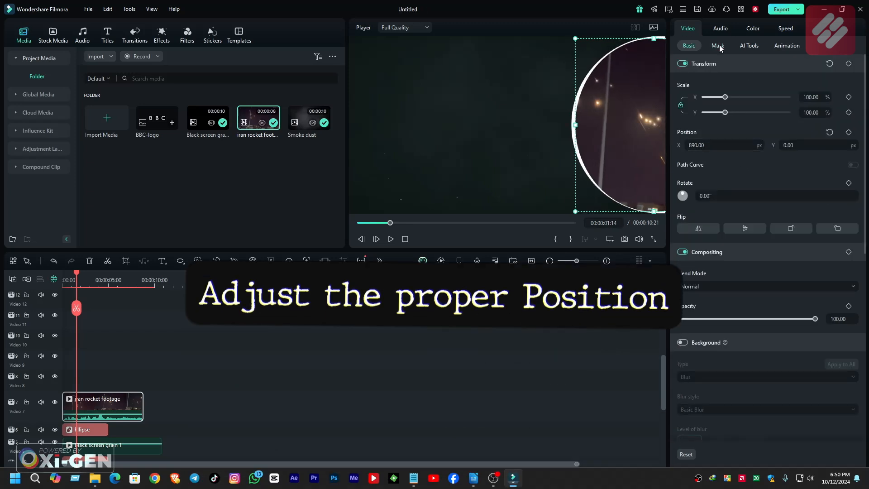
click(718, 45)
double_click(837, 230)
drag(628, 137, 614, 120)
click(430, 151)
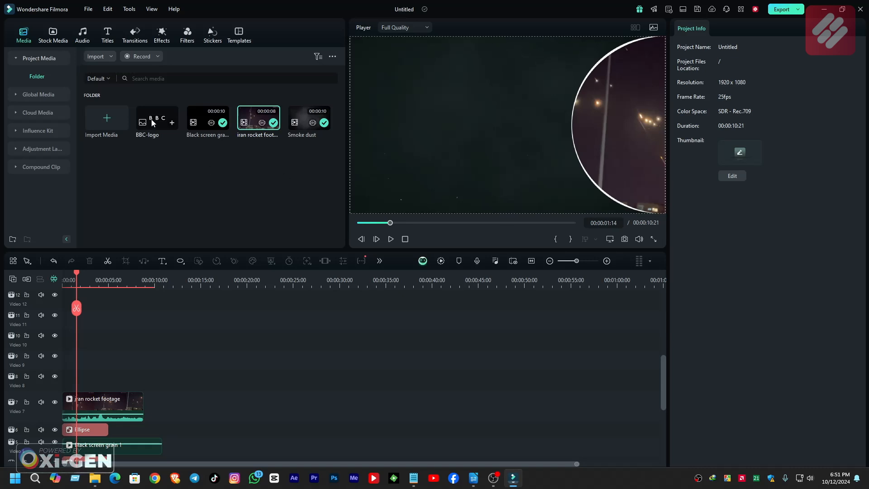
Step: Place the BBC-logo image on Video 8 at time zero, scaled down into the frame's upper-left corner
drag(152, 123, 71, 391)
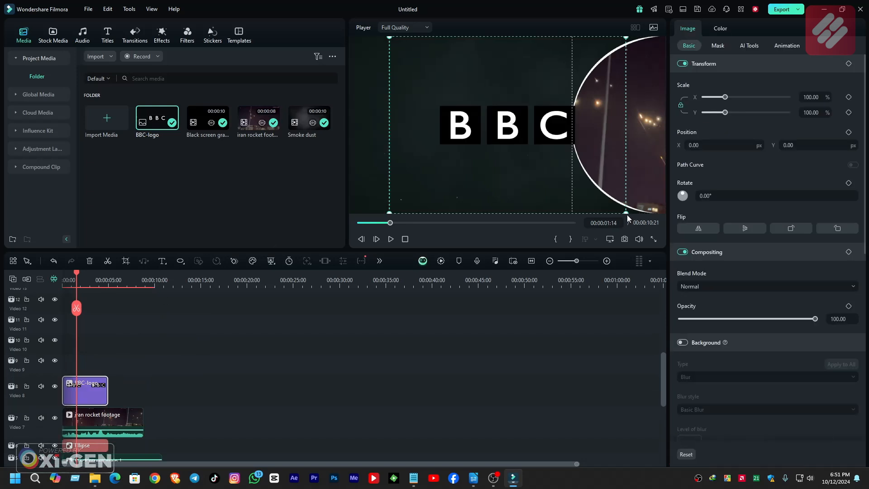
drag(626, 212, 409, 60)
click(447, 337)
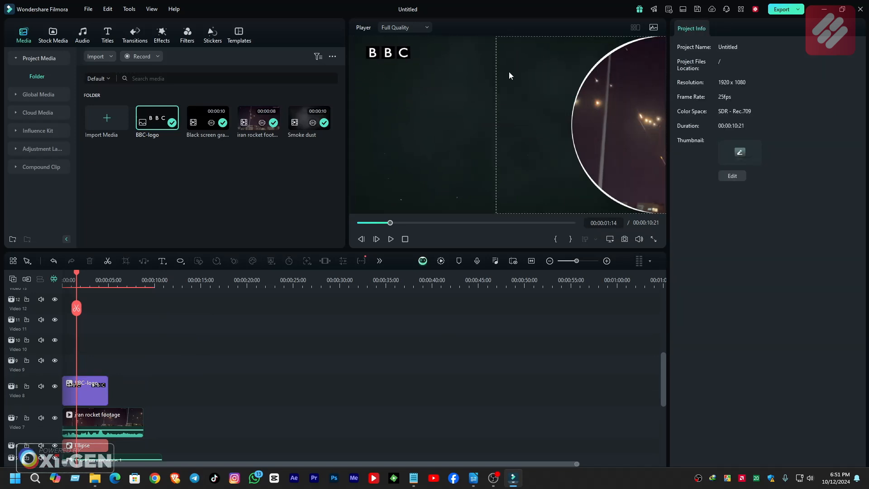
drag(35, 374, 38, 389)
Step: Add a Quick Text title above the logo track and set its font to JMHTypewriter-Black
click(163, 262)
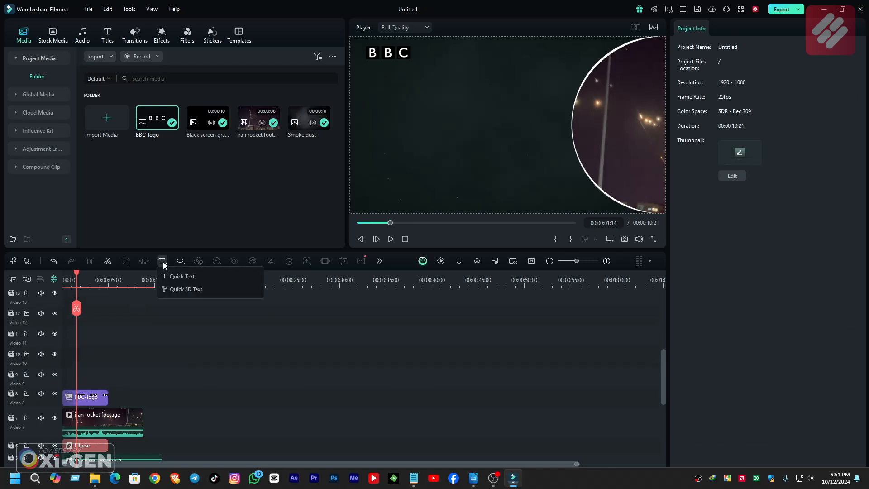
click(214, 277)
click(78, 281)
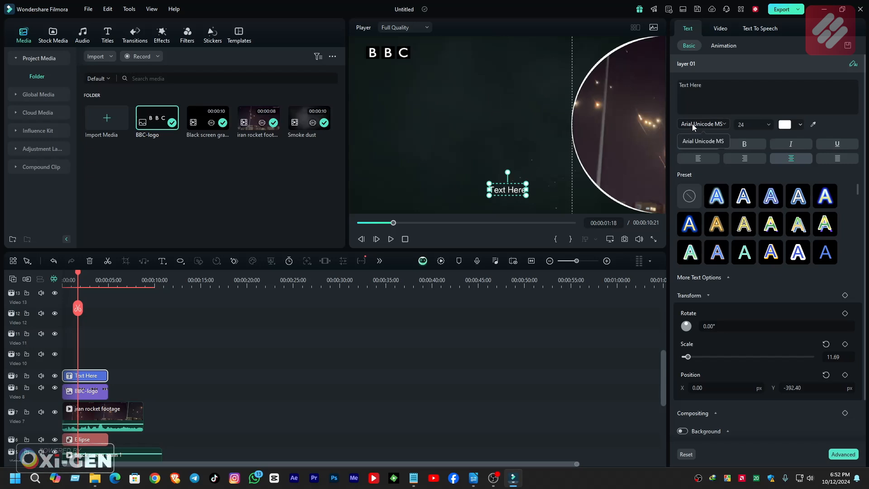
click(692, 124)
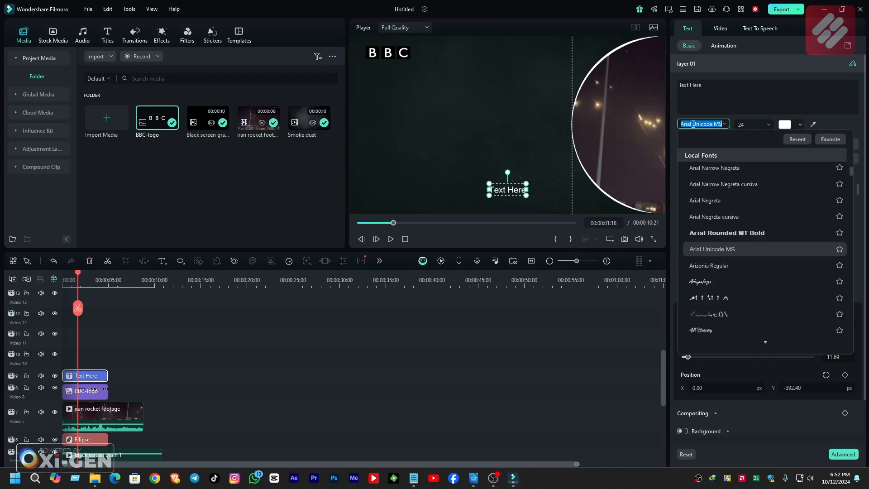
text(jmh)
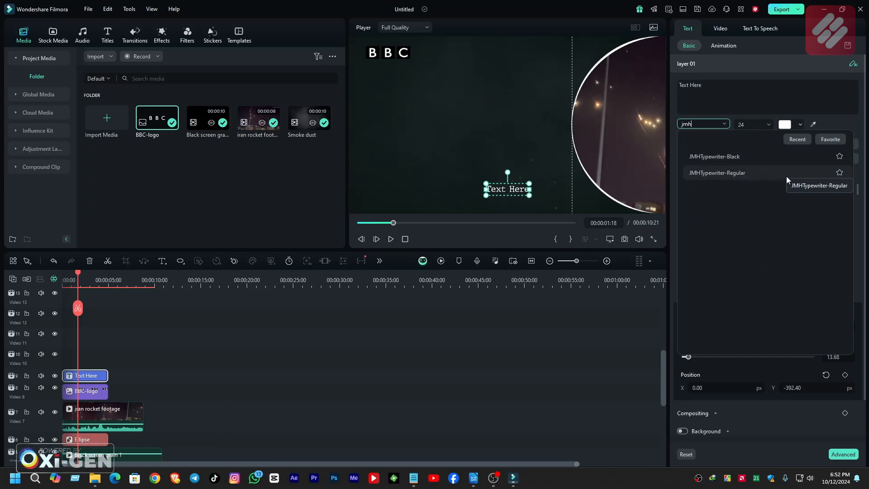
click(724, 156)
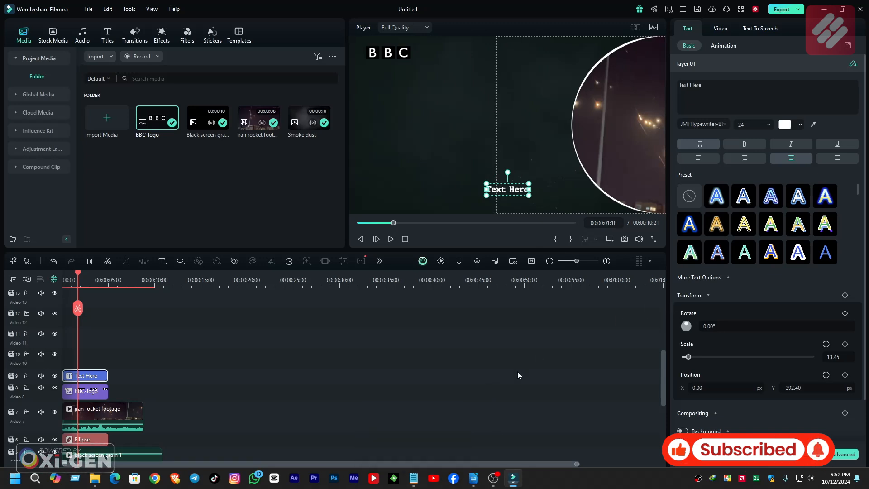
Step: Replace the title's placeholder with "Iran launches more than 180 ballistic missiles at Israel", copied from the Notepad notes
click(413, 476)
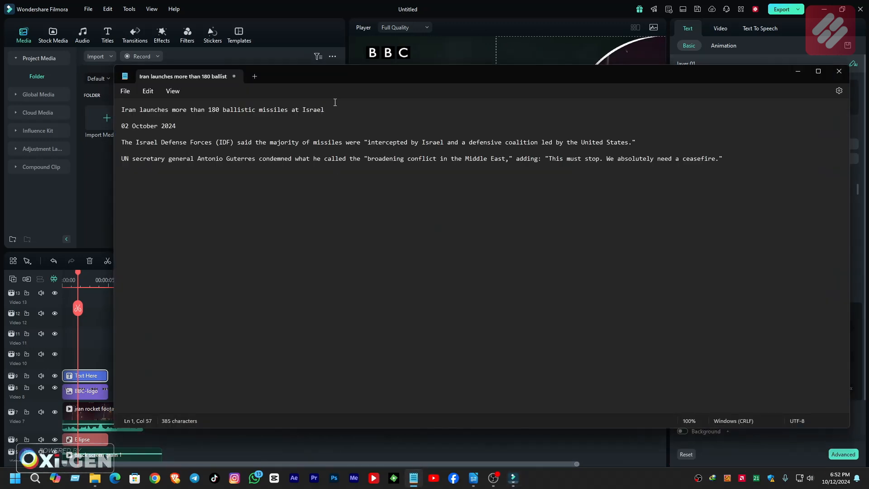
drag(333, 109, 120, 110)
key(ctrl+c)
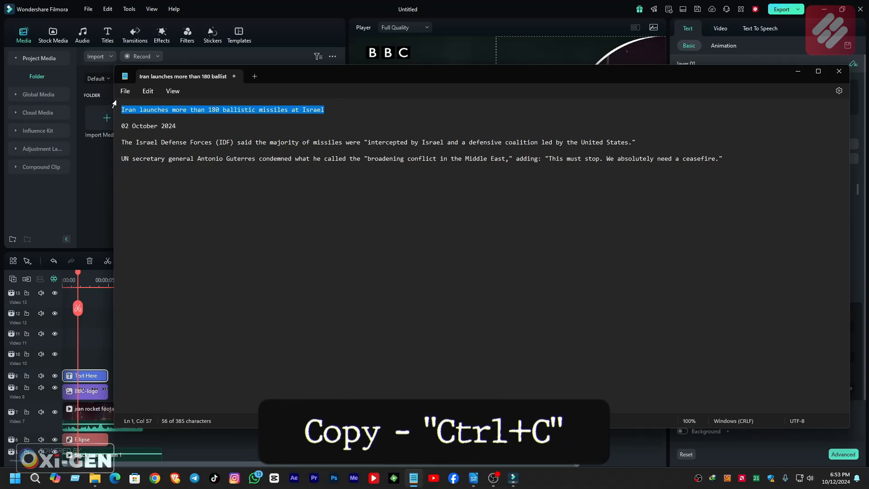
click(798, 71)
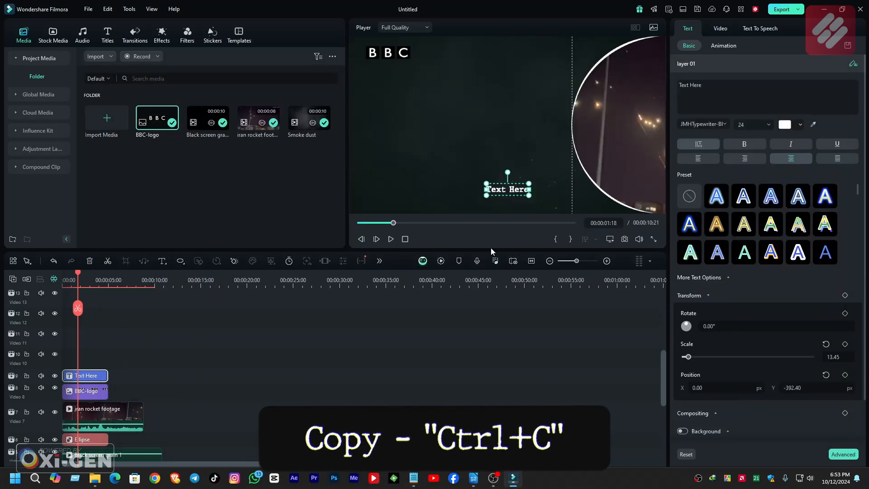
double_click(518, 190)
key(ctrl+v)
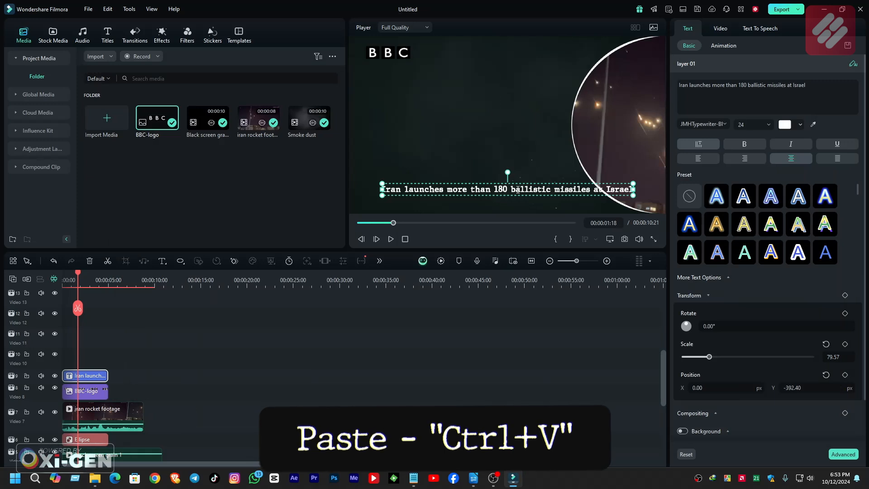
Step: Break the headline into two lines after "180" and place it directly below the BBC logo, enlarged to font size 36
drag(497, 187, 472, 64)
double_click(501, 70)
click(500, 70)
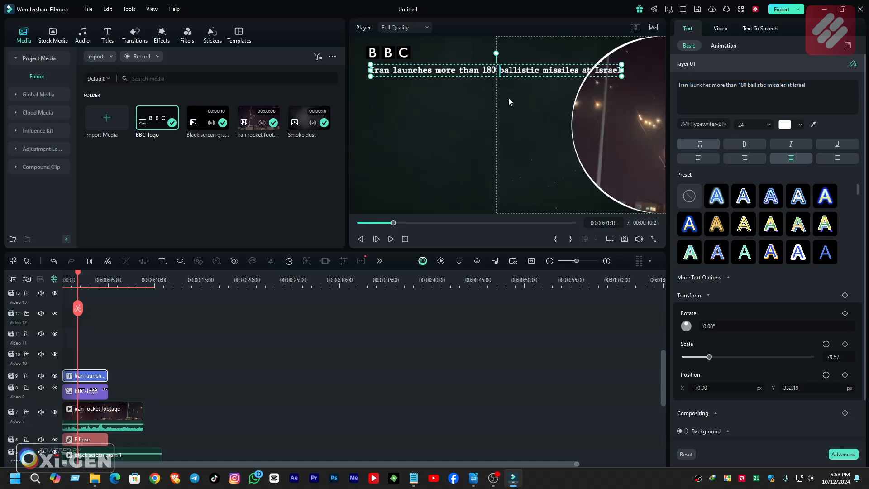
key(BackSpace)
key(Return)
drag(435, 89, 416, 97)
drag(403, 89, 364, 99)
drag(410, 88, 413, 89)
click(447, 103)
click(394, 93)
click(423, 352)
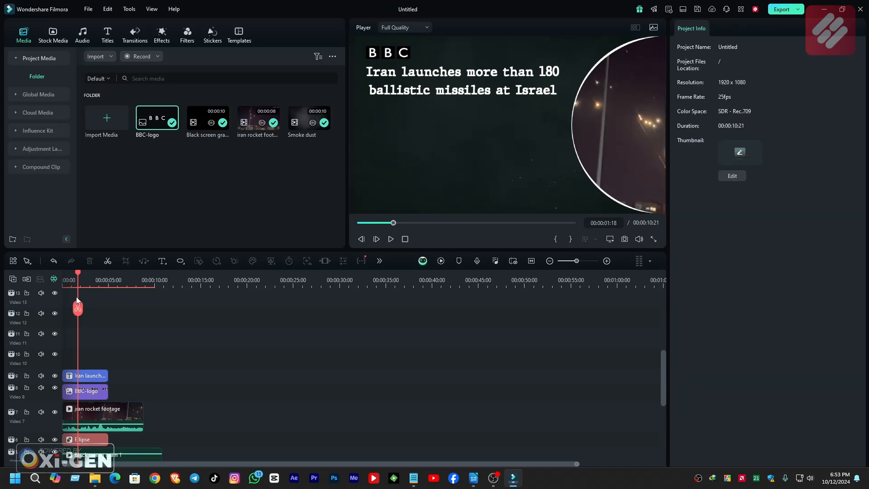
Step: Add a second Quick Text title on Video 10 reading "02 October 2024", copied from the Notepad notes
drag(78, 273, 63, 273)
click(165, 265)
click(176, 276)
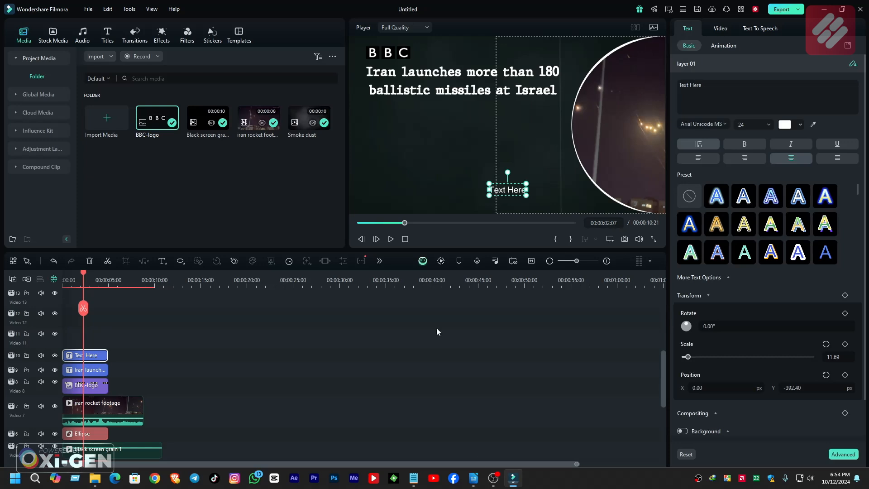
click(414, 478)
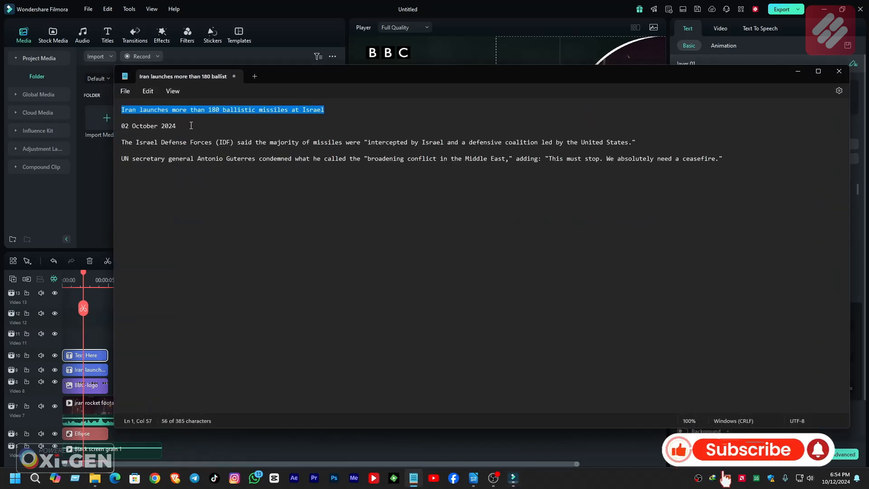
drag(191, 125, 110, 124)
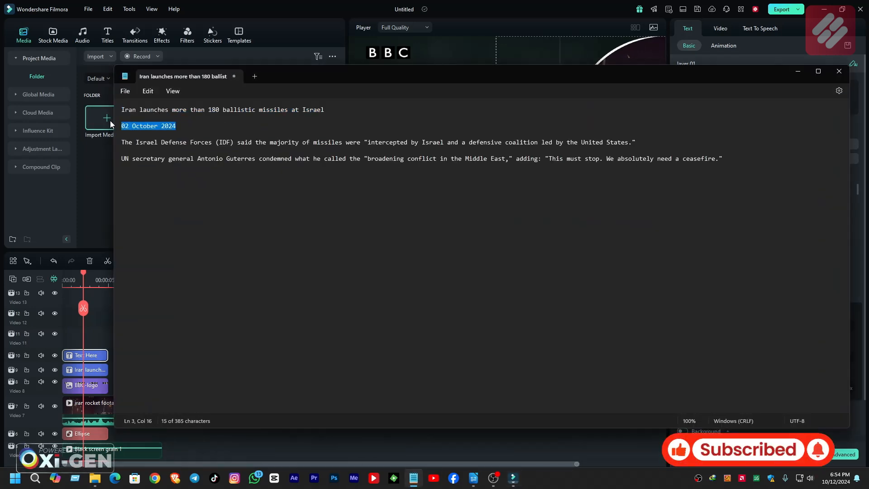
click(798, 71)
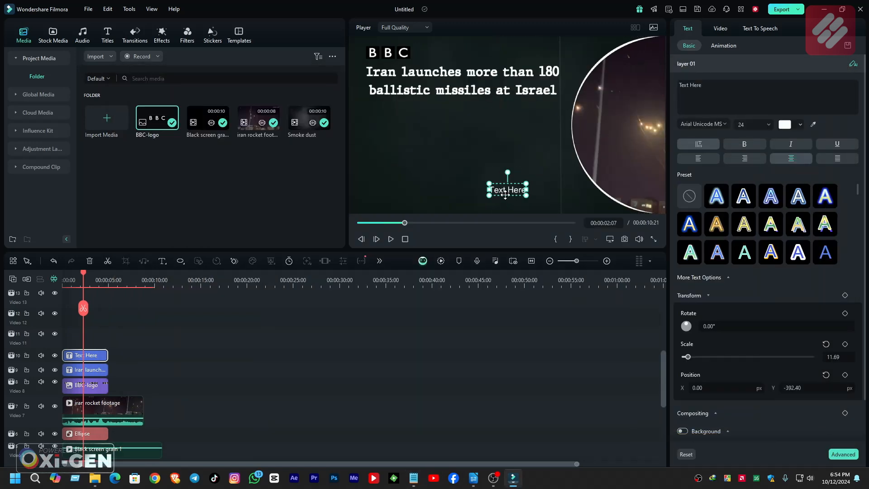
double_click(508, 191)
key(ctrl+v)
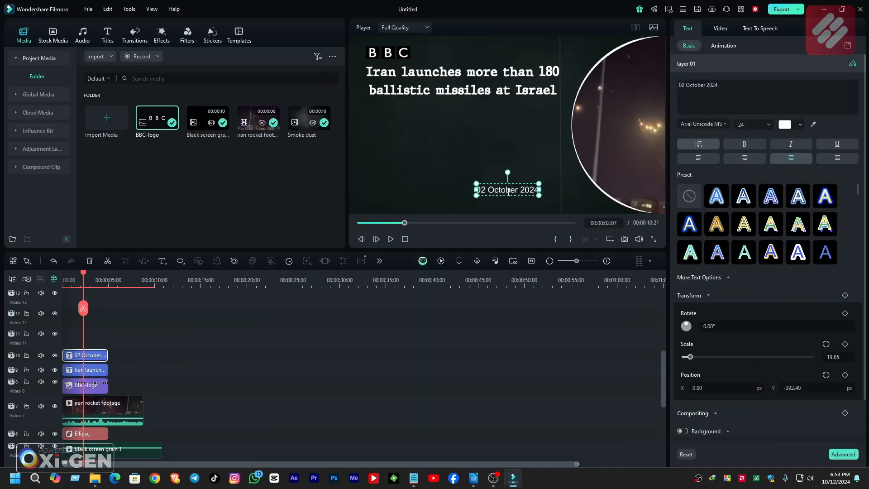
Step: Set the date title's font to Gotham-Book
click(708, 124)
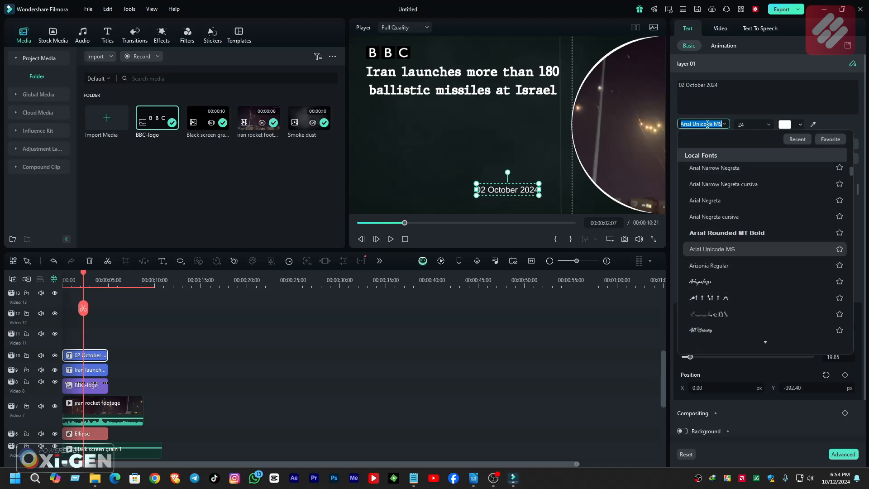
text(gotham)
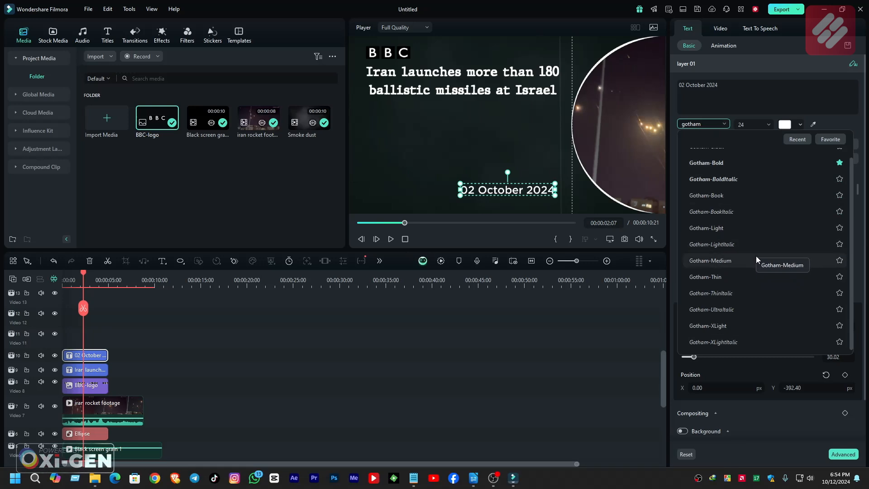
click(759, 197)
Step: Capitalise the date's month as "OCTOBER" and shrink the title to a small line just below the headline
key(BackSpace)
key(BackSpace)
key(BackSpace)
key(BackSpace)
key(BackSpace)
key(BackSpace)
key(BackSpace)
text(OCTOBER)
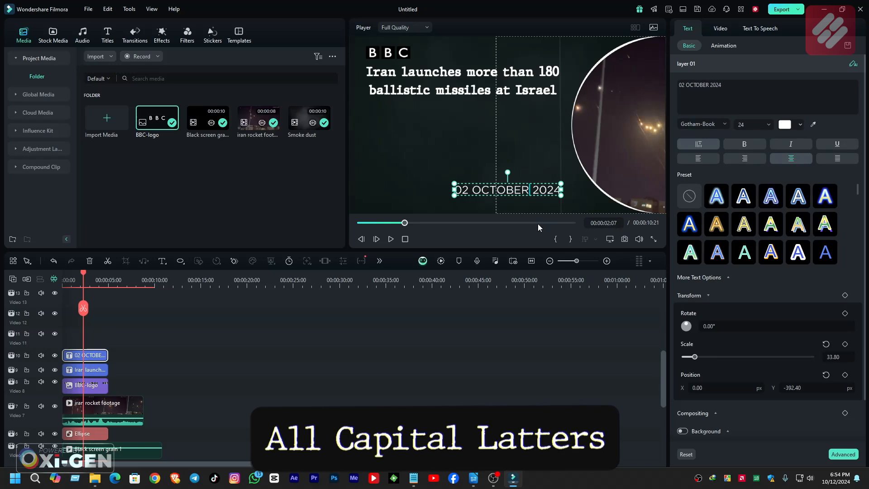
drag(563, 183, 398, 102)
click(502, 324)
Step: Duplicate the headline title onto Video 11 and place the copy below the date line
click(96, 376)
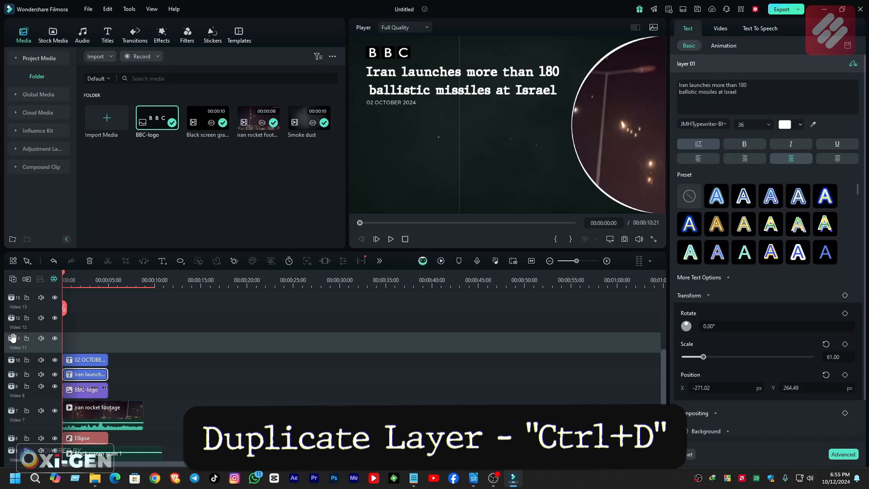
key(ctrl+d)
click(83, 279)
drag(416, 93, 416, 140)
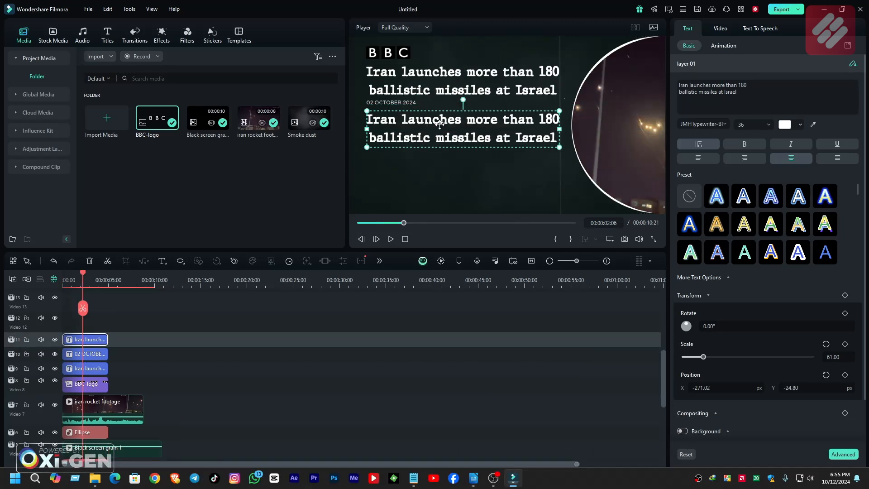
Step: Set the headline copy's font to JMHTypewriter-Regular and left-align both the original headline and the copy
double_click(440, 124)
click(692, 123)
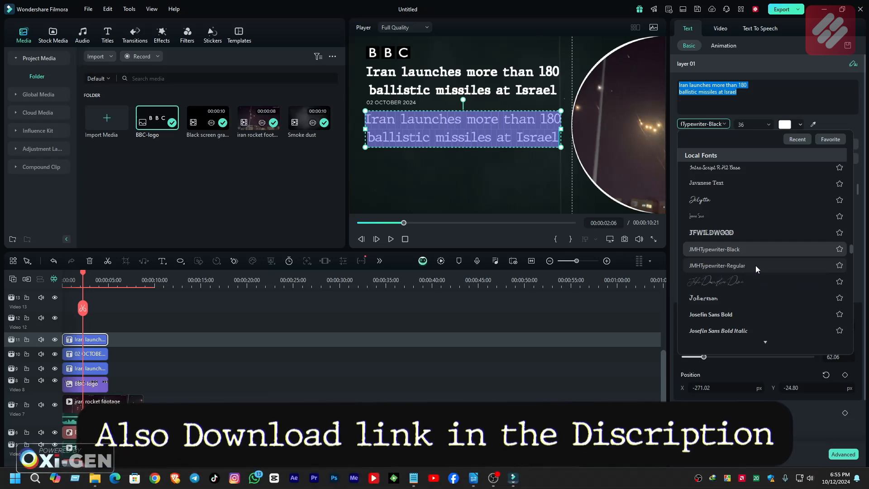
click(756, 266)
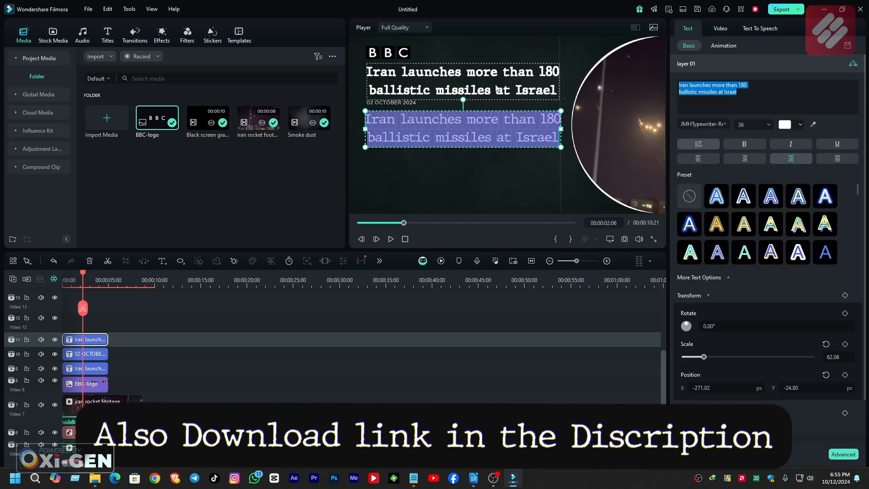
click(392, 77)
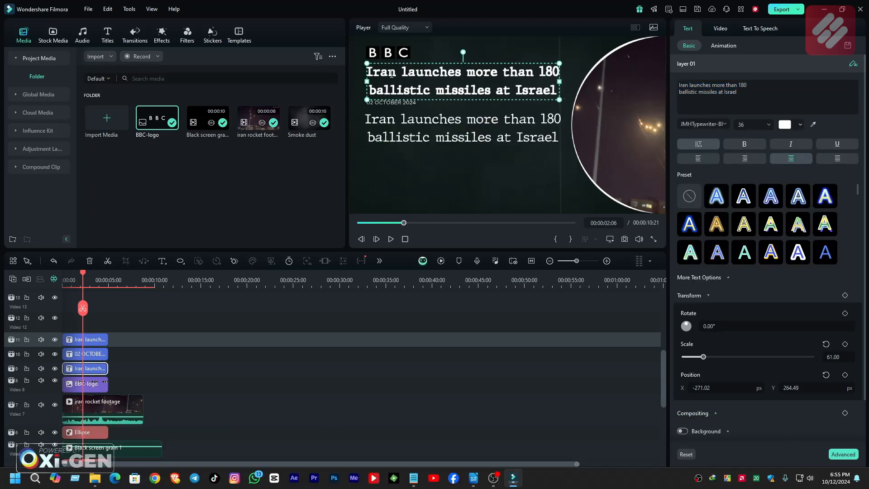
click(700, 161)
click(533, 134)
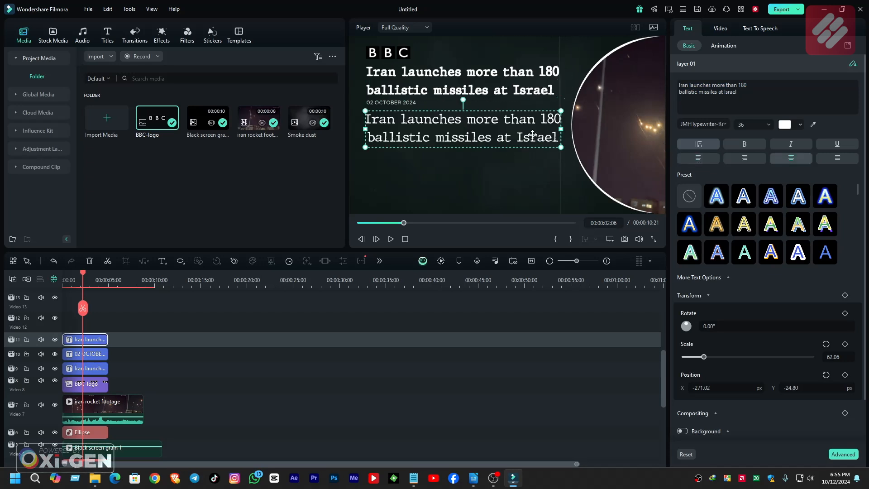
click(704, 156)
Step: Replace the headline copy's text with the Israel Defense Forces (IDF) sentence from the Notepad notes
key(alt+Tab)
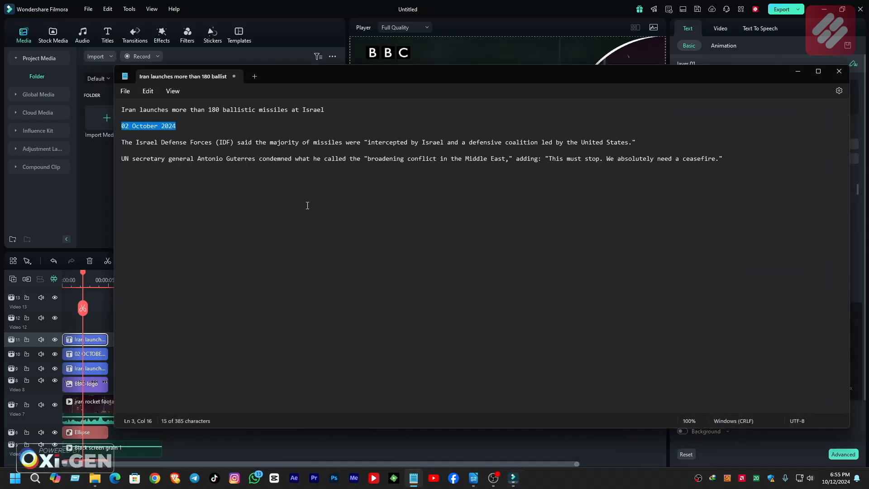
drag(636, 143, 113, 142)
key(alt+Tab)
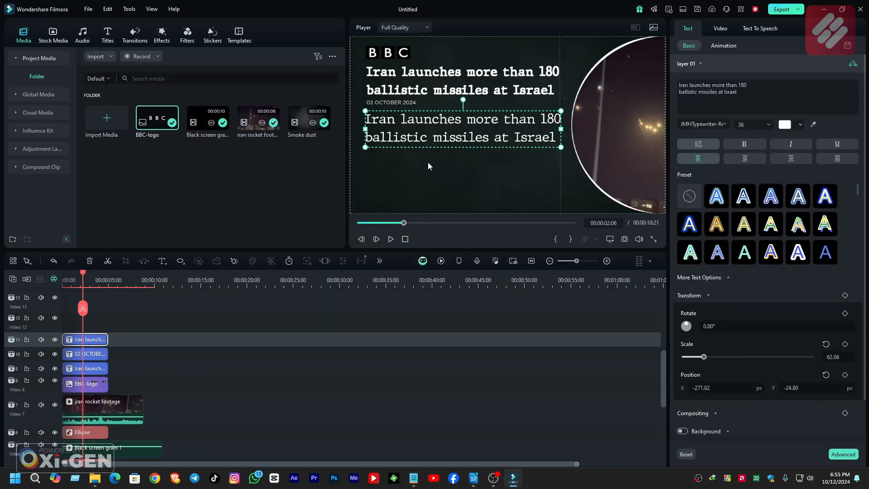
double_click(410, 124)
key(ctrl+v)
Step: Fit the IDF sentence as three lines at font size 21 below the date, and return the playhead to the start
drag(365, 119, 411, 126)
drag(367, 130, 414, 129)
drag(465, 124, 441, 123)
drag(441, 124, 418, 118)
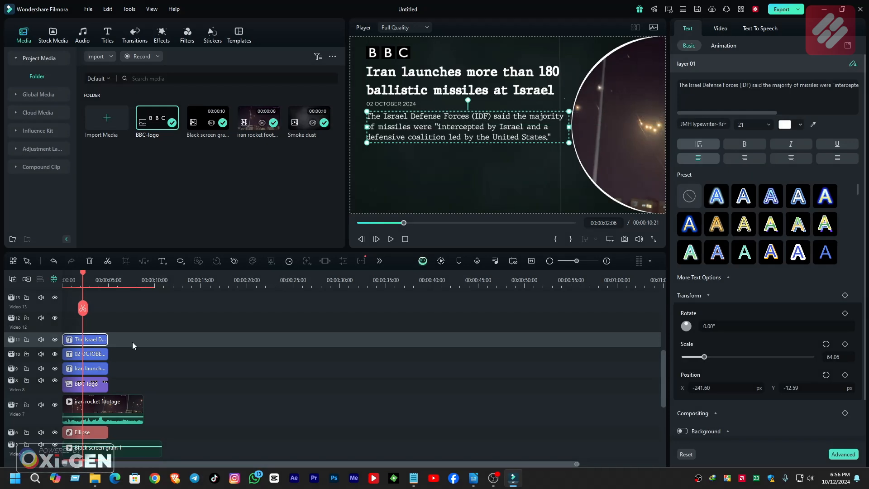
scroll(132, 342, up, 3)
drag(83, 279, 64, 278)
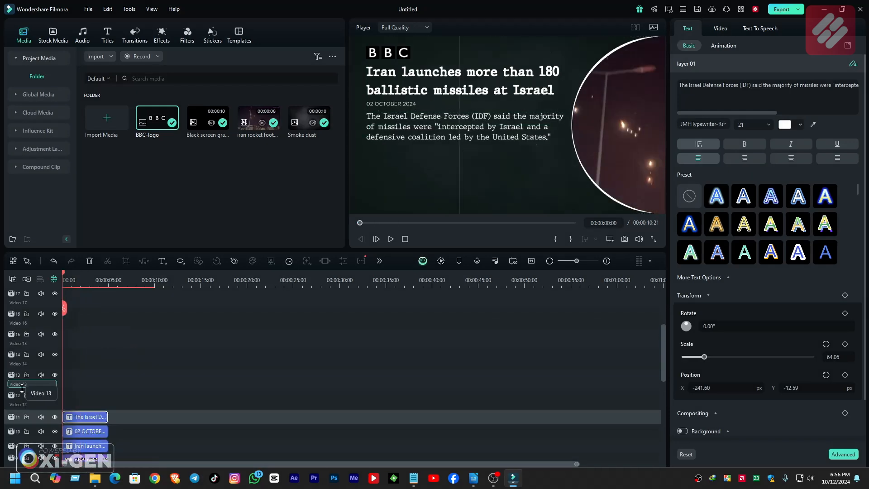
Step: Duplicate the IDF sentence title onto Video 12 and place the copy below the original paragraph, left-aligned with it
click(9, 397)
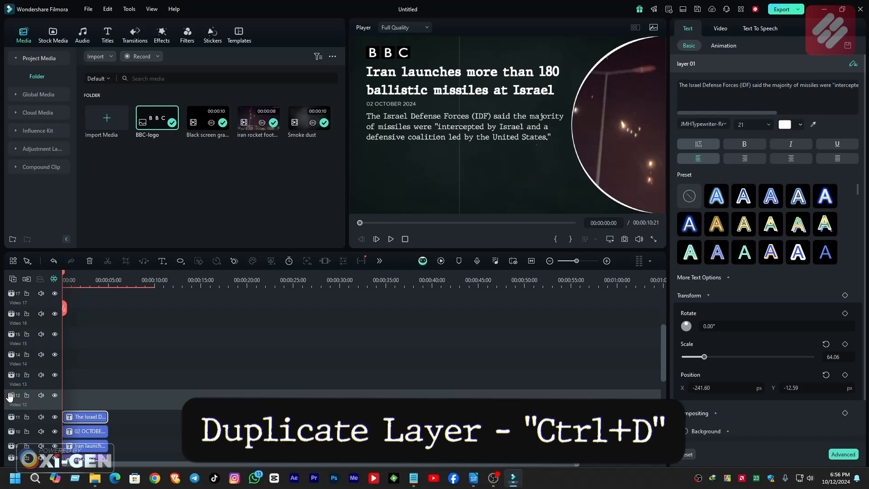
key(ctrl+d)
drag(445, 122, 444, 168)
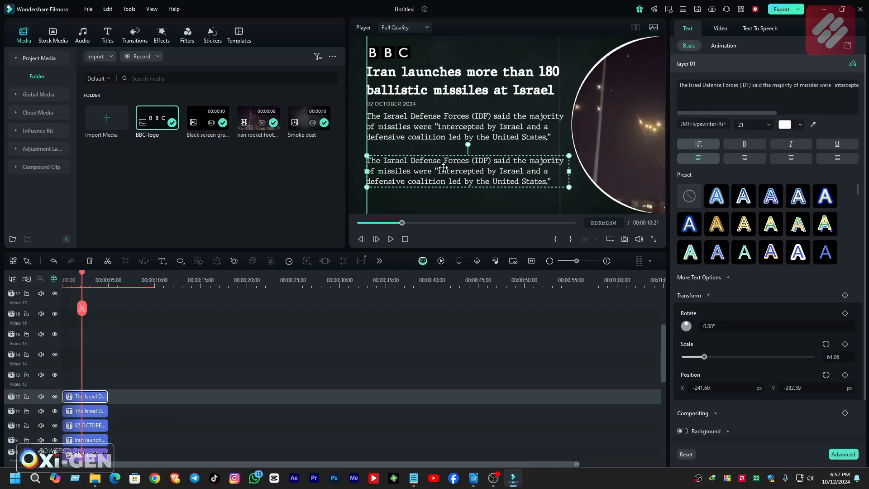
Step: Replace the lower copy's text with the UN secretary general ceasefire statement from the Notepad notes
click(414, 477)
drag(724, 159, 194, 170)
key(ctrl+c)
click(96, 168)
double_click(499, 166)
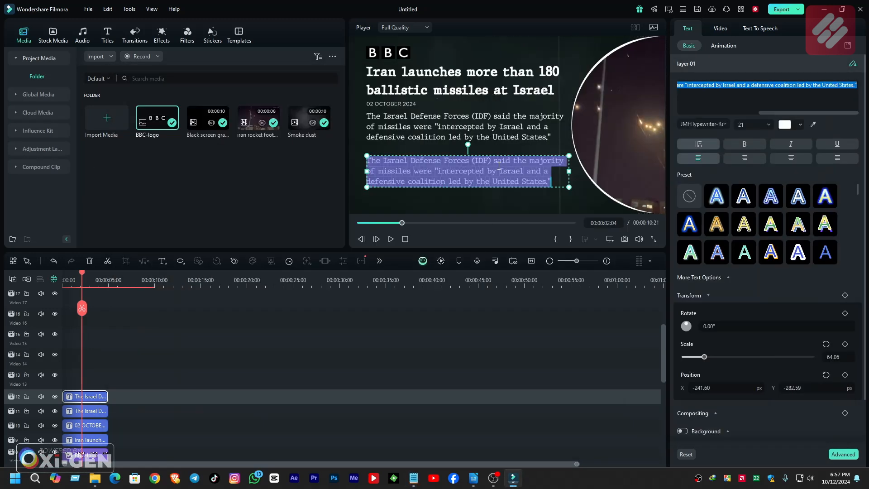
key(ctrl+v)
click(617, 216)
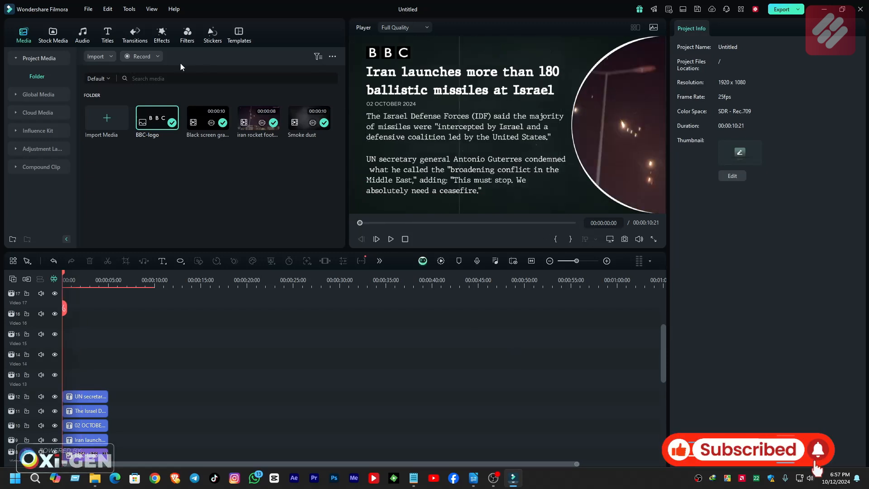
Step: Add the Boris FX BCC Plus Glow effect at the start of Video 13, above the titles
click(160, 34)
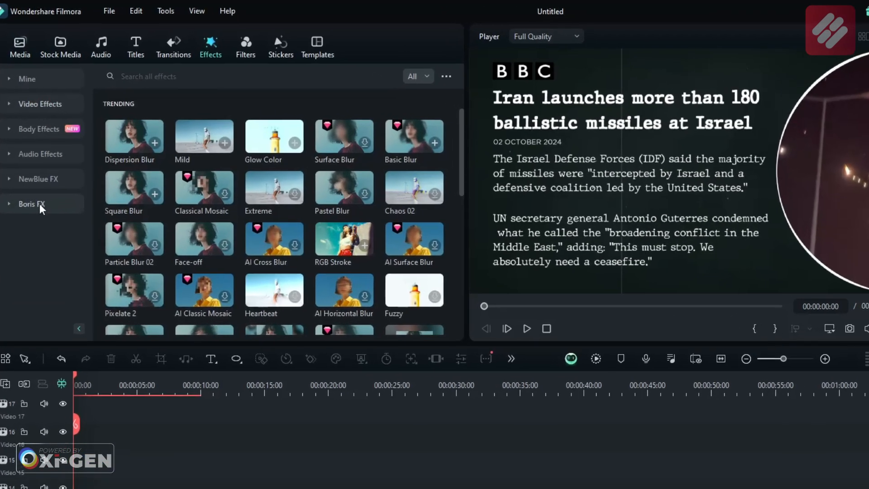
click(40, 204)
drag(360, 252, 73, 488)
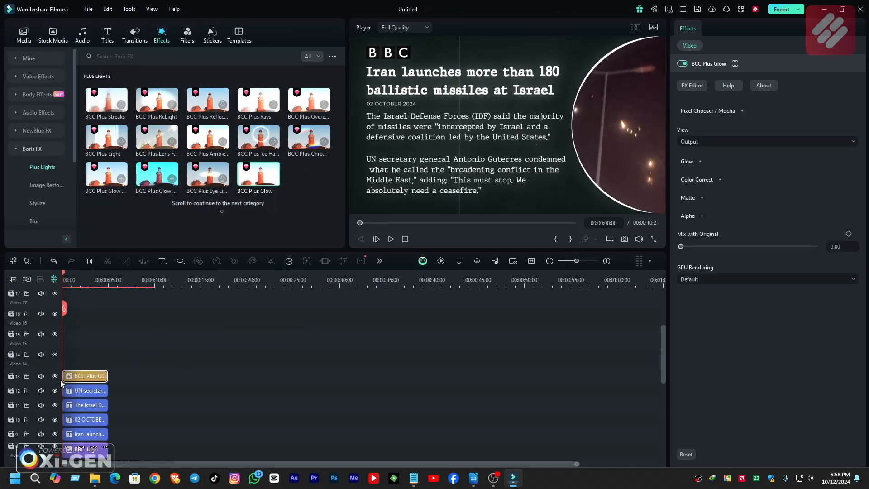
Step: Raise the BCC Plus Glow brightness to about 79 and increase its Blur X and Blur Y
click(87, 282)
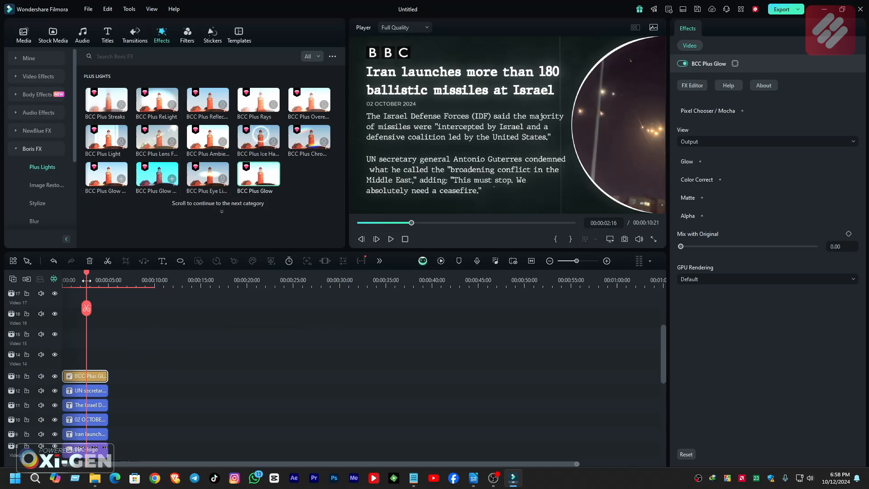
click(700, 161)
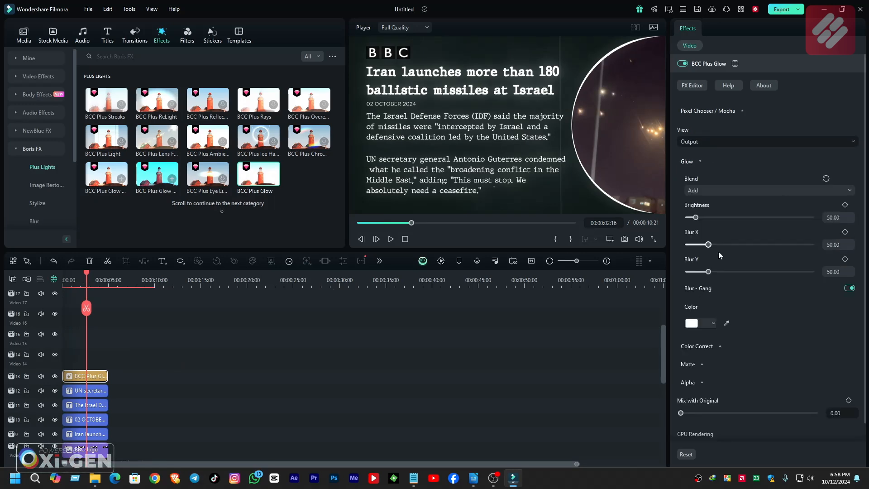
drag(696, 218, 700, 222)
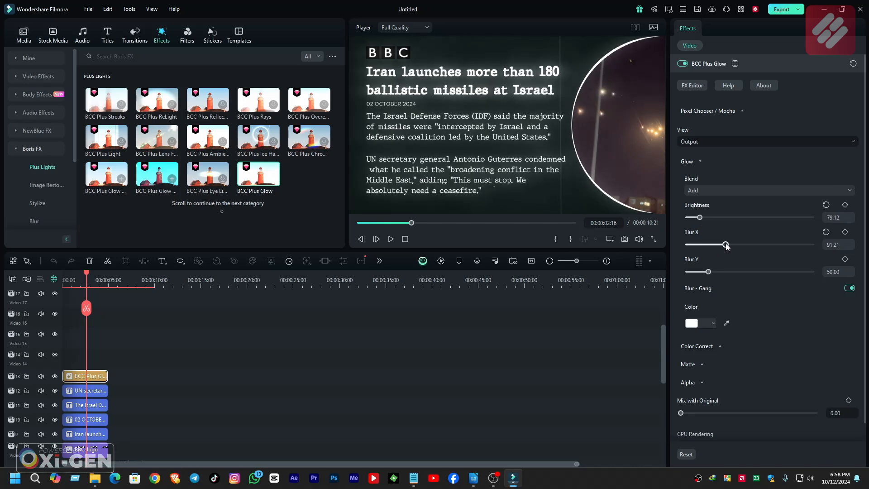
drag(708, 273, 753, 274)
drag(726, 245, 763, 250)
drag(752, 273, 748, 273)
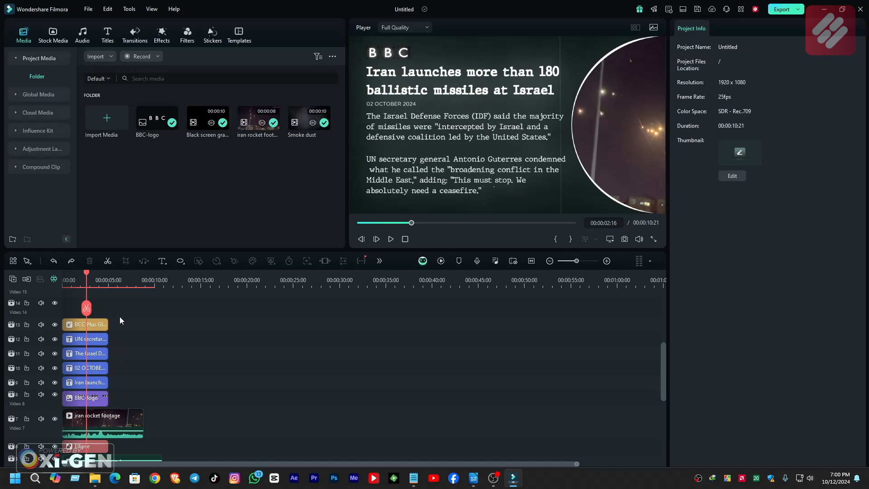
Step: Combine the four titles and the BBC logo into a compound clip named "text", and move the BCC Plus Glow down to Video 9
drag(122, 335, 74, 406)
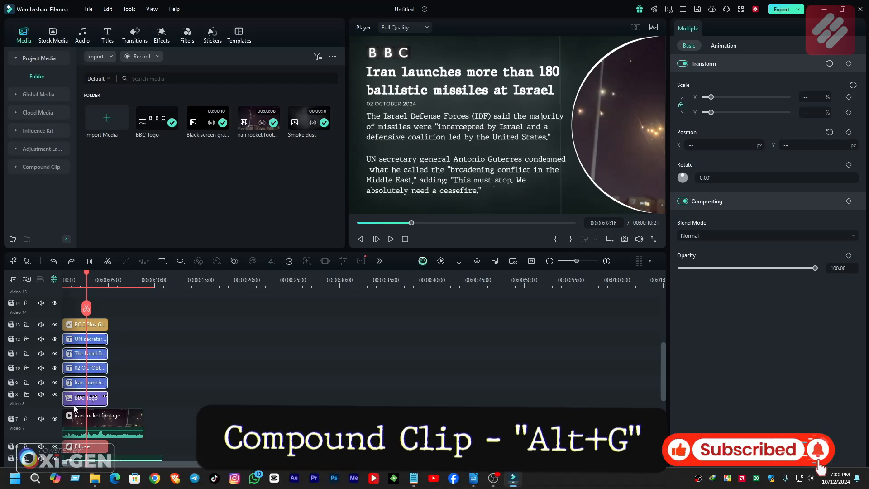
key(alt+g)
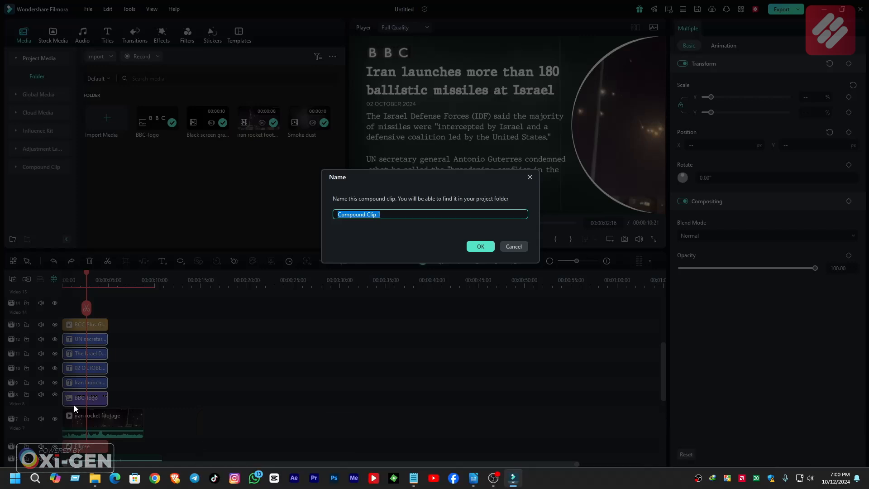
text(text)
key(Return)
drag(86, 324, 87, 382)
click(86, 398)
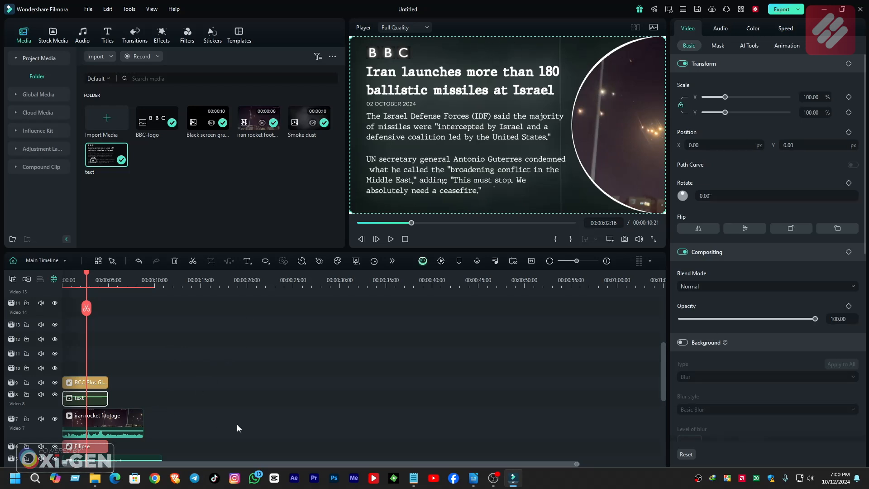
Step: Set the rocket footage's saturation to 57 and its contrast to 100
click(126, 424)
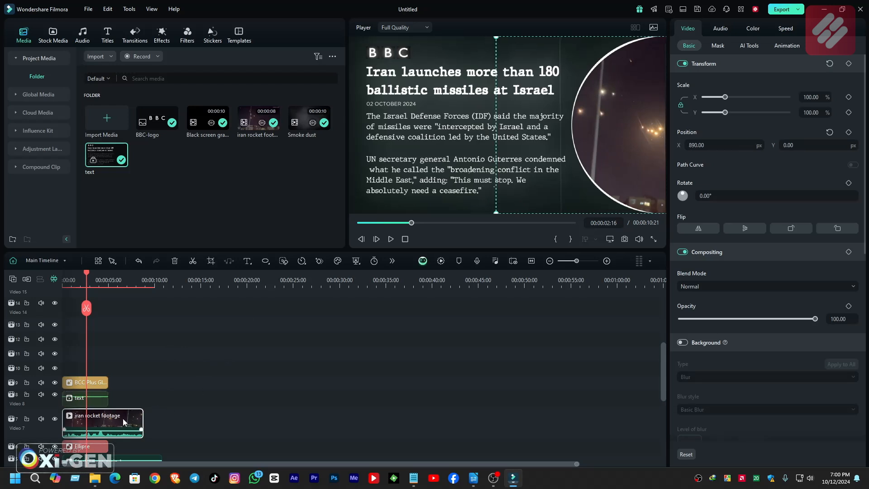
click(751, 29)
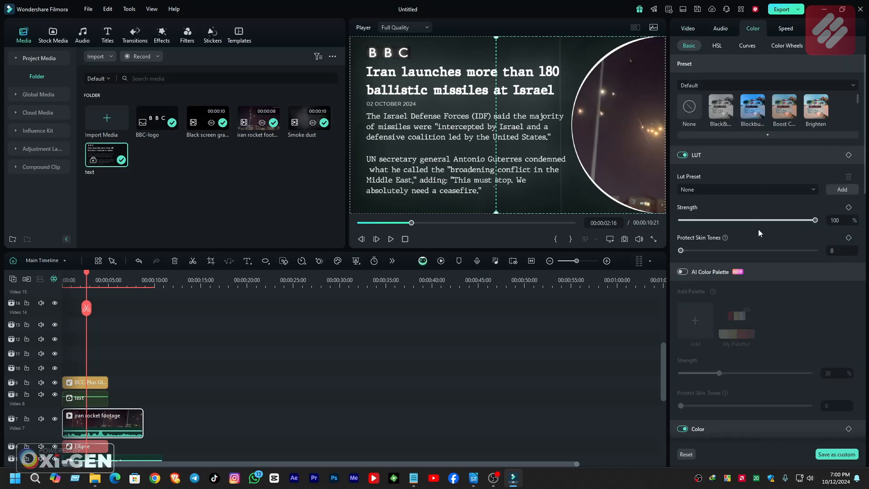
scroll(760, 233, down, 5)
drag(748, 281, 776, 281)
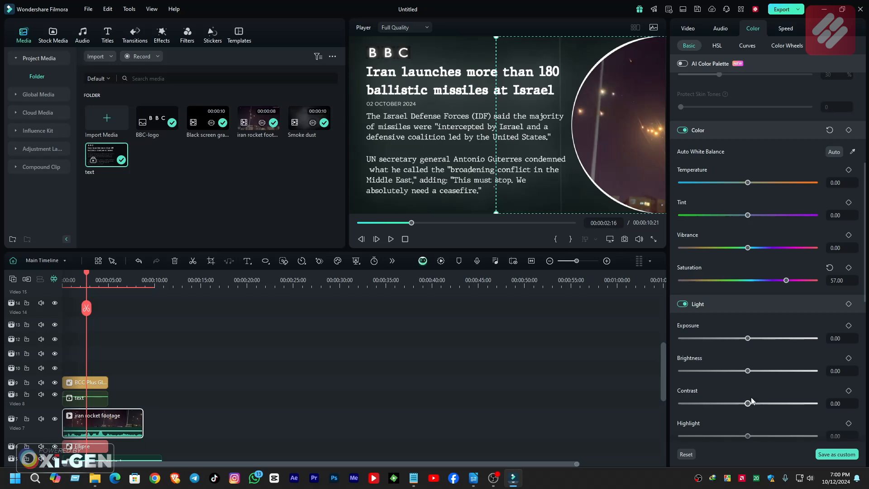
drag(747, 404, 811, 404)
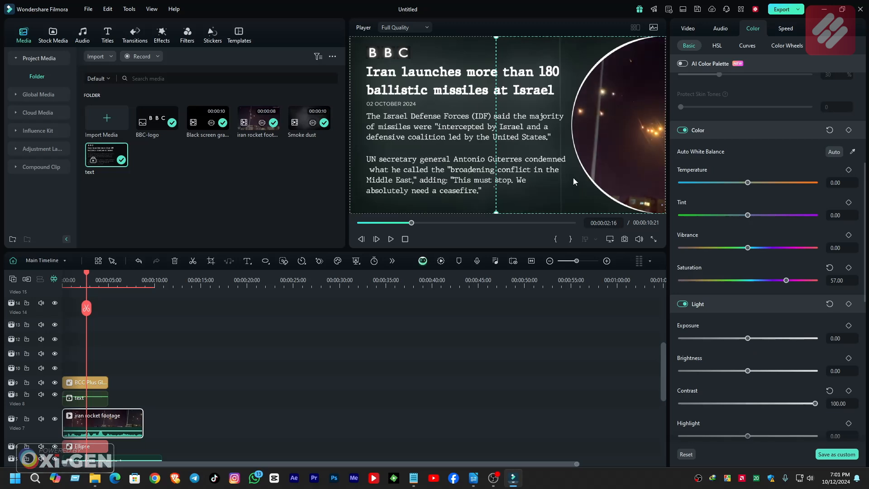
click(499, 371)
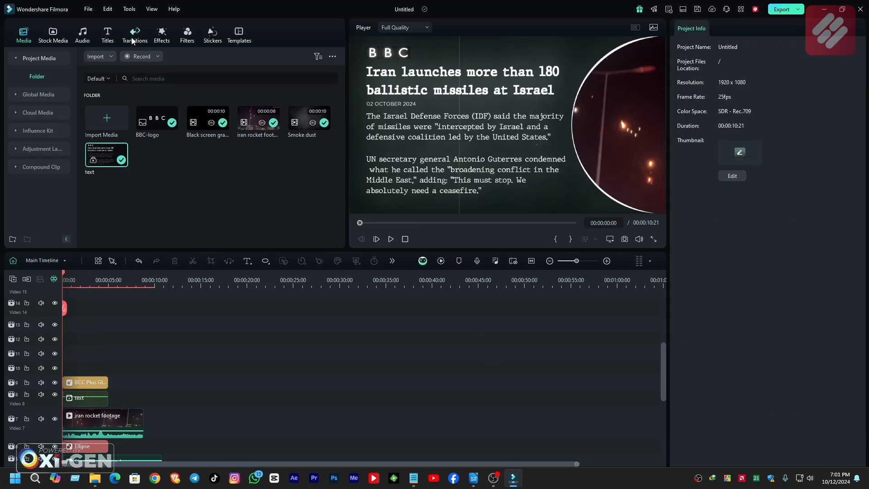
Step: Search the effects for square blur and add Square Blur at the start of Video 10, above the BCC Plus Glow
click(163, 31)
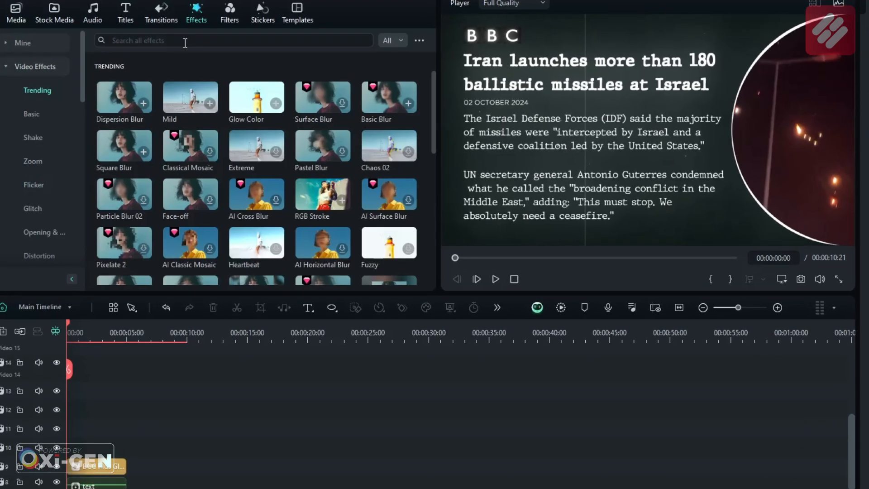
click(186, 42)
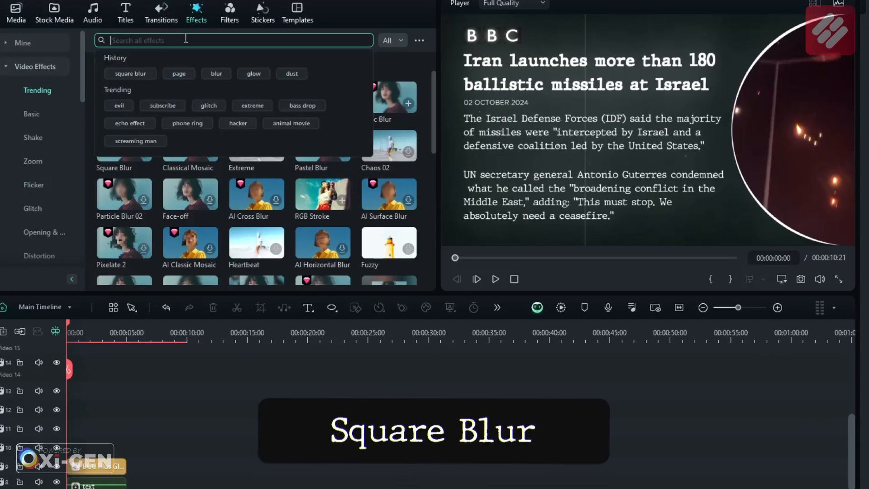
click(134, 74)
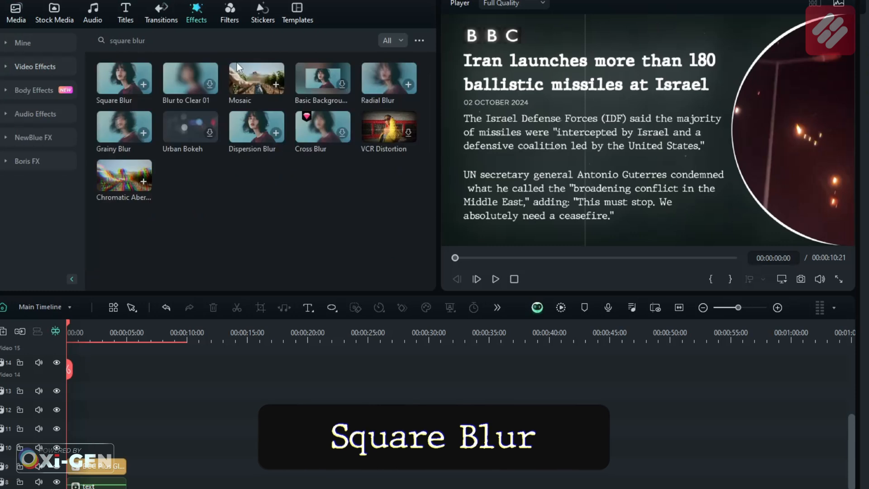
drag(112, 86, 65, 458)
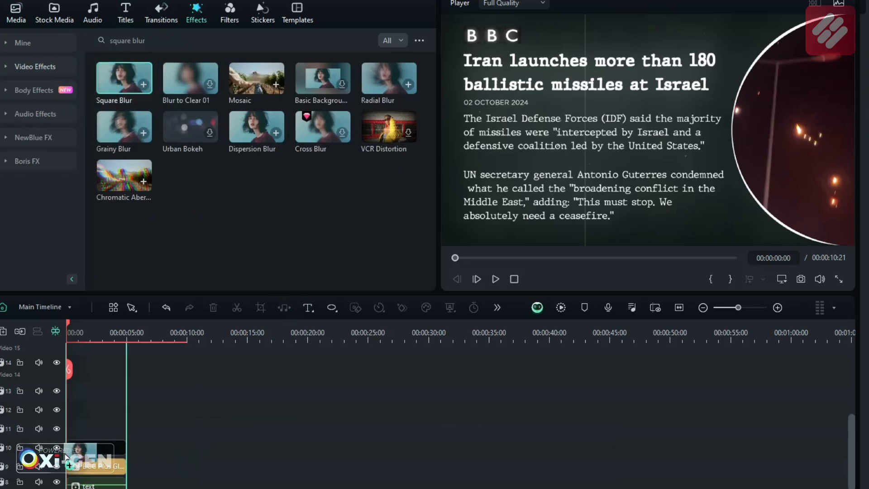
click(823, 78)
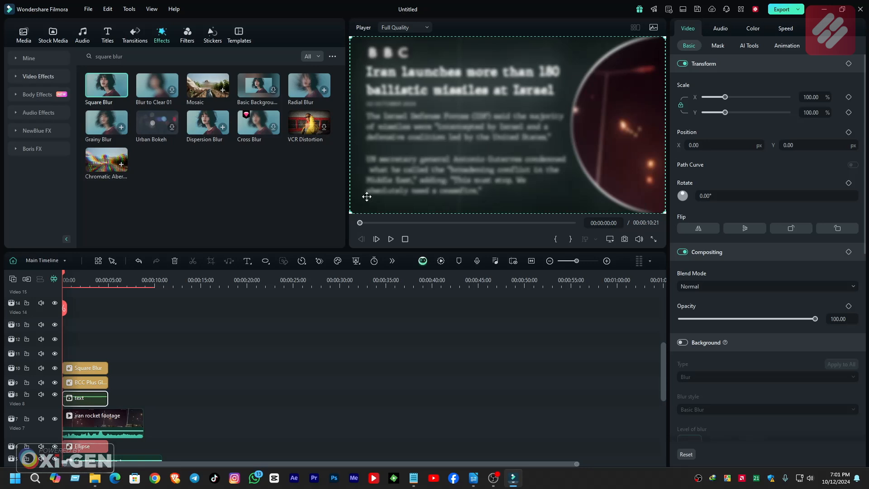
Step: Draw a closed custom mask on the Square Blur effect around the text block and circular footage, and invert the mask
click(89, 369)
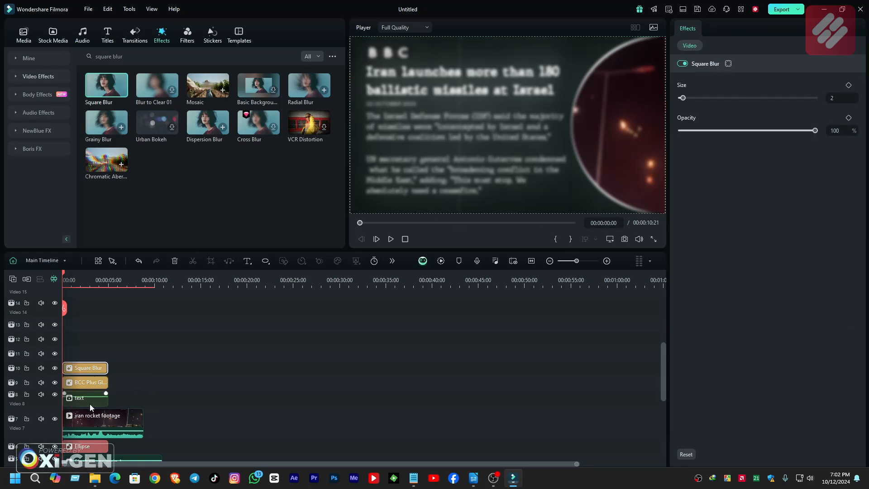
click(88, 403)
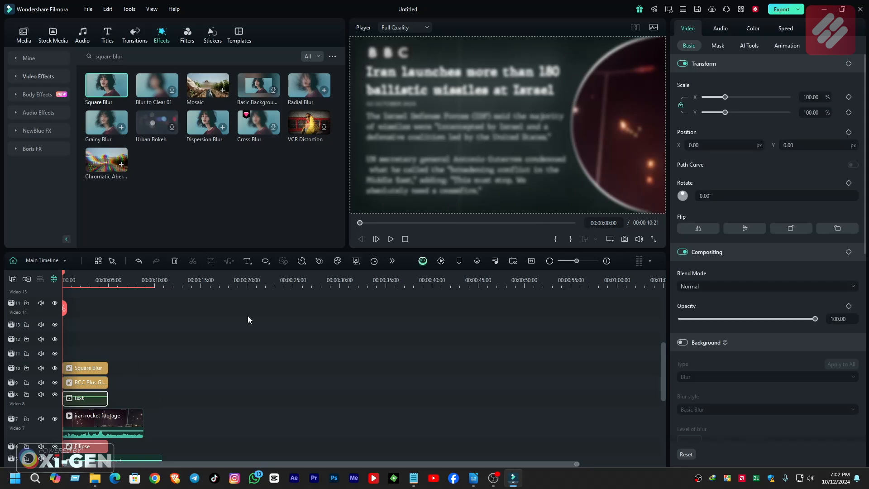
click(94, 369)
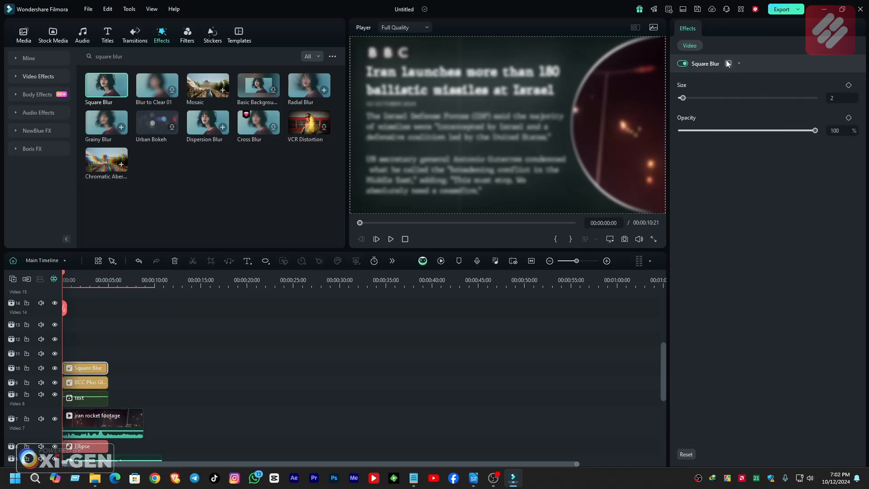
click(738, 63)
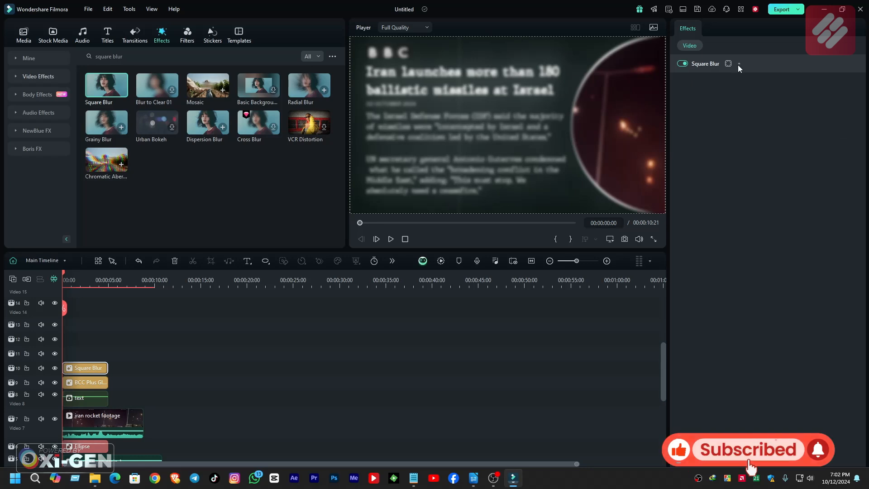
click(728, 63)
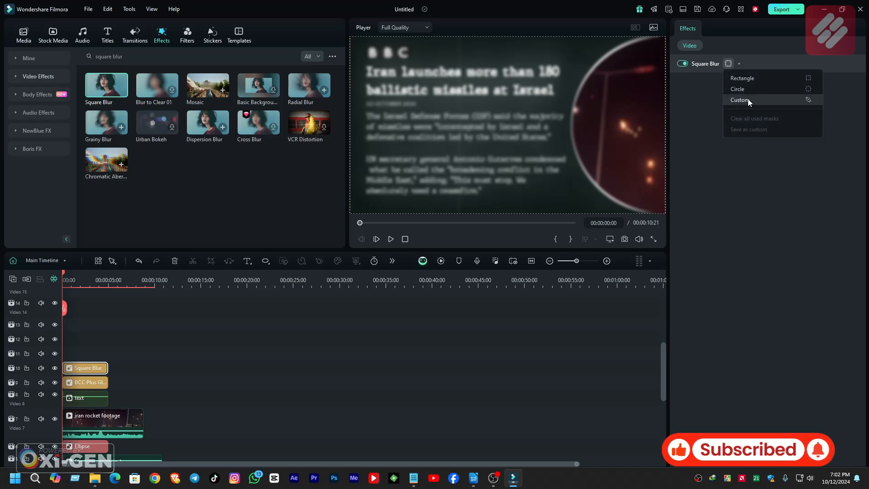
click(765, 98)
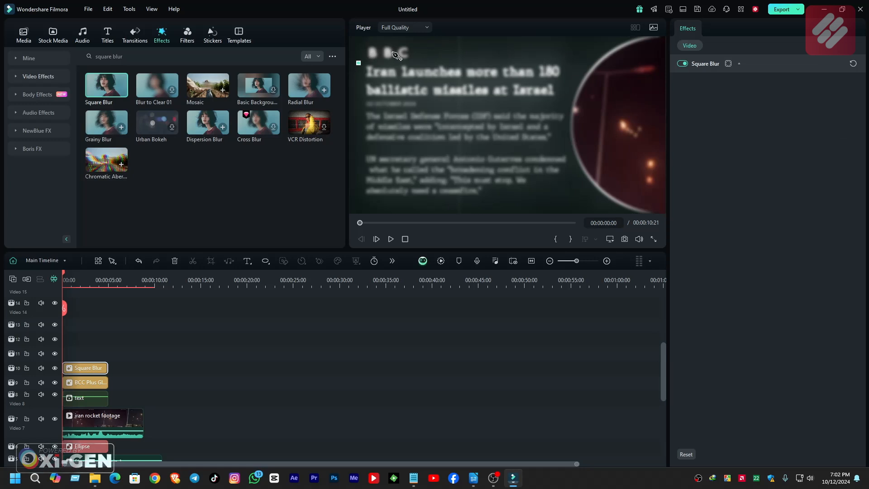
mouse_move(427, 48)
mouse_down()
mouse_move(442, 60)
mouse_move(460, 54)
mouse_up()
drag(514, 51, 572, 64)
drag(621, 51, 640, 46)
click(641, 48)
click(655, 52)
click(658, 89)
click(652, 146)
click(638, 190)
click(587, 207)
click(433, 203)
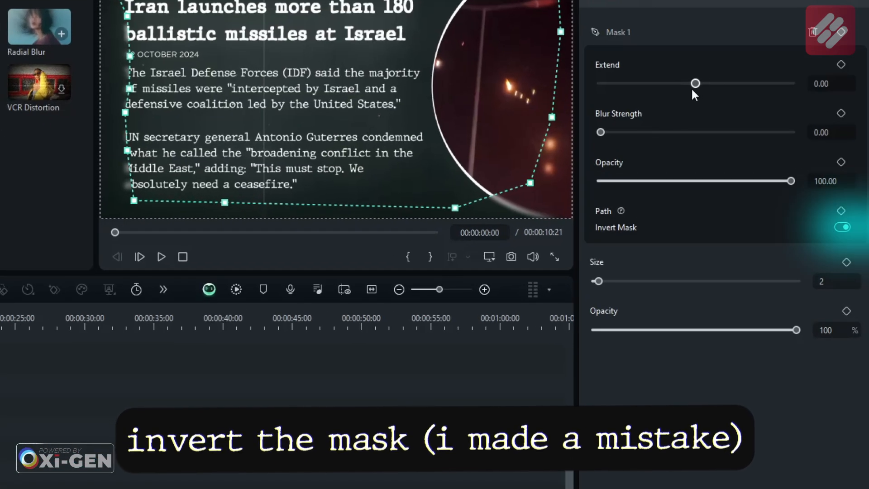
Step: Set the Square Blur mask's Extend to 9.25 and its Blur Strength to 34.16
drag(696, 85, 708, 88)
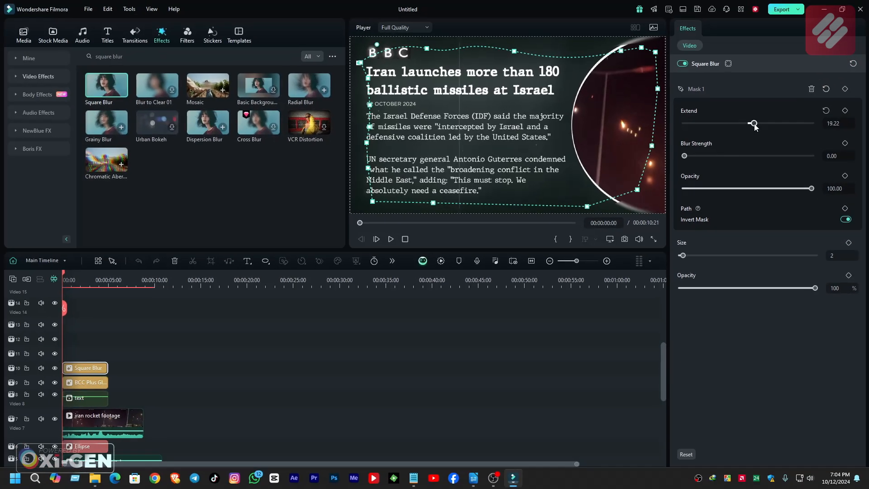
drag(754, 126, 751, 124)
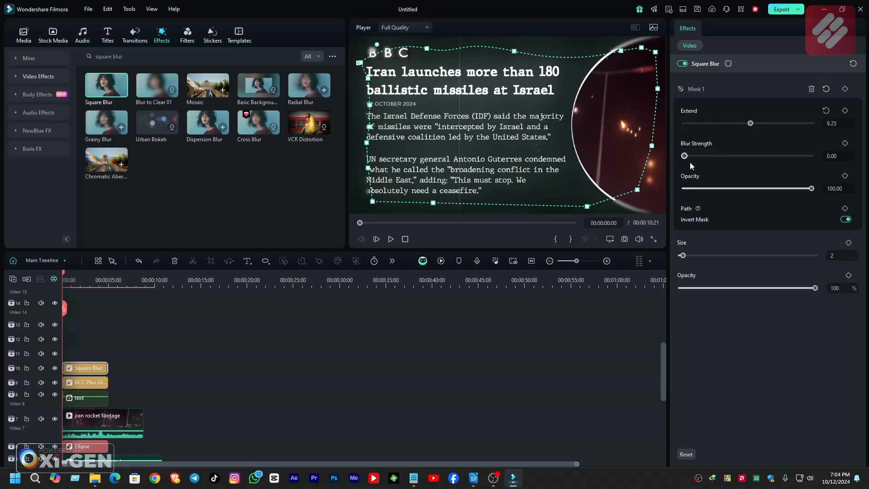
drag(684, 156, 696, 156)
drag(708, 156, 727, 156)
Step: Fine-tune the mask points along the text's left edge and pull the lower-right point outward over the footage
drag(360, 64, 366, 60)
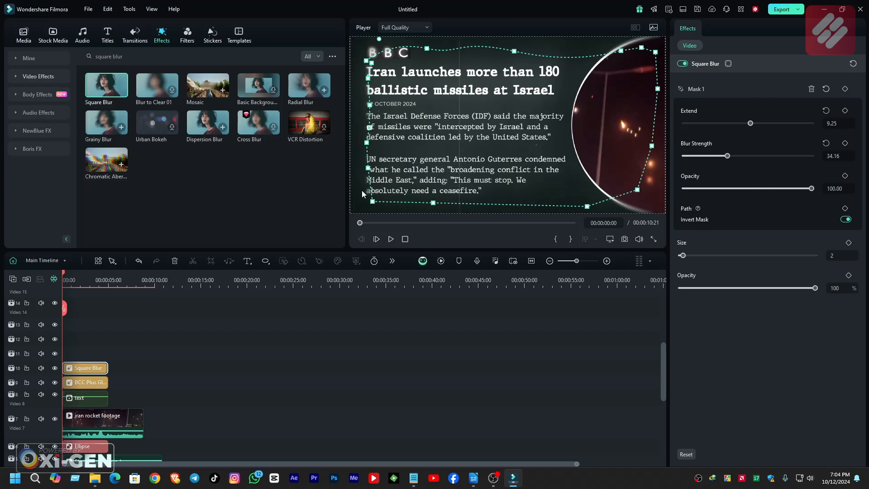
drag(371, 143, 370, 167)
drag(372, 201, 368, 200)
drag(642, 192, 653, 200)
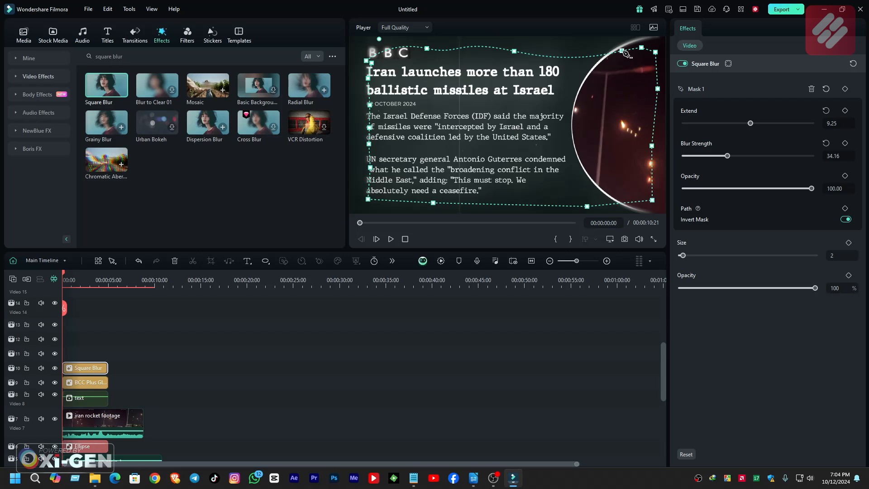
click(517, 384)
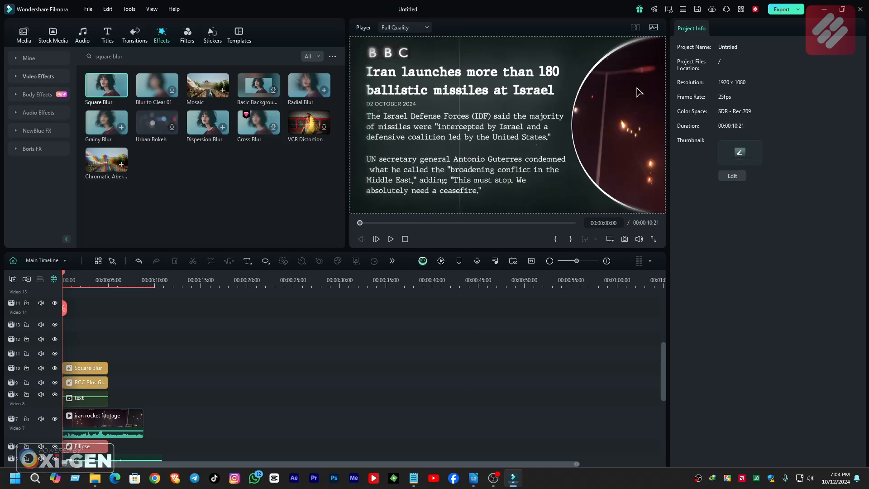
Step: Draw a rectangle shape covering the words "The Israel Defense Forces (IDF)" in the body text
click(266, 261)
click(291, 277)
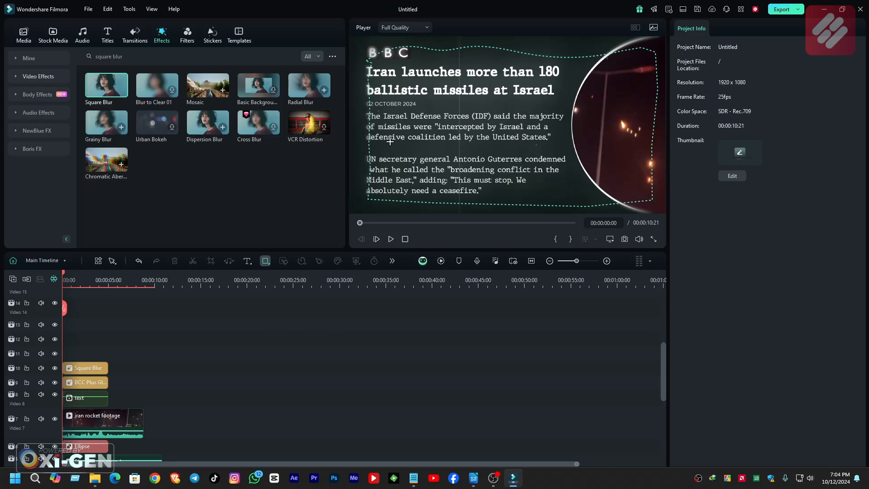
click(363, 110)
drag(364, 110, 493, 122)
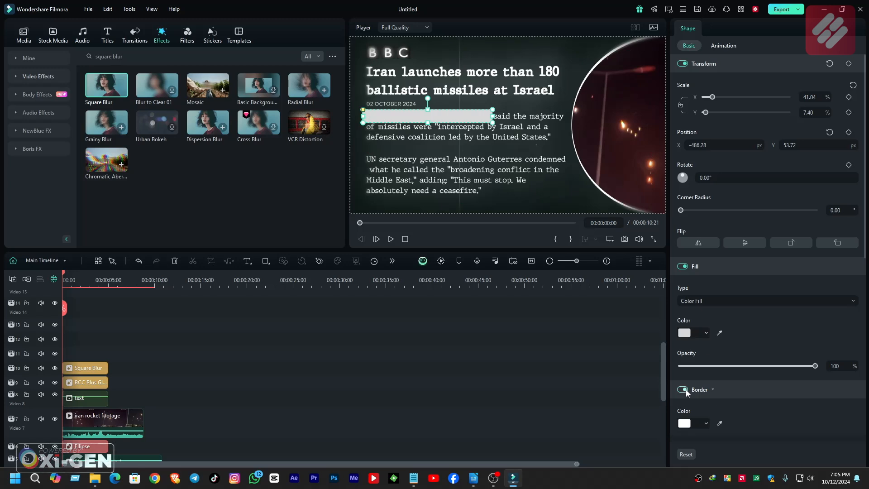
Step: Turn off the rectangle's border, fill it with yellow and set its corner radius to 16
click(685, 389)
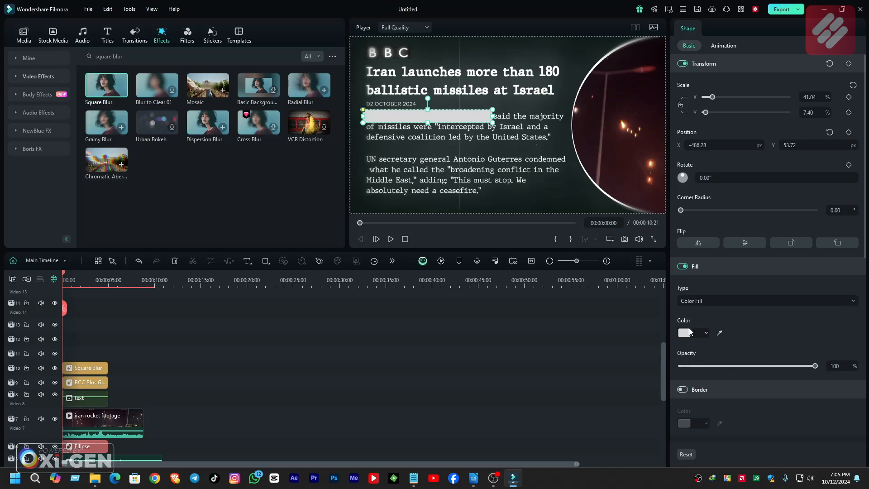
click(694, 335)
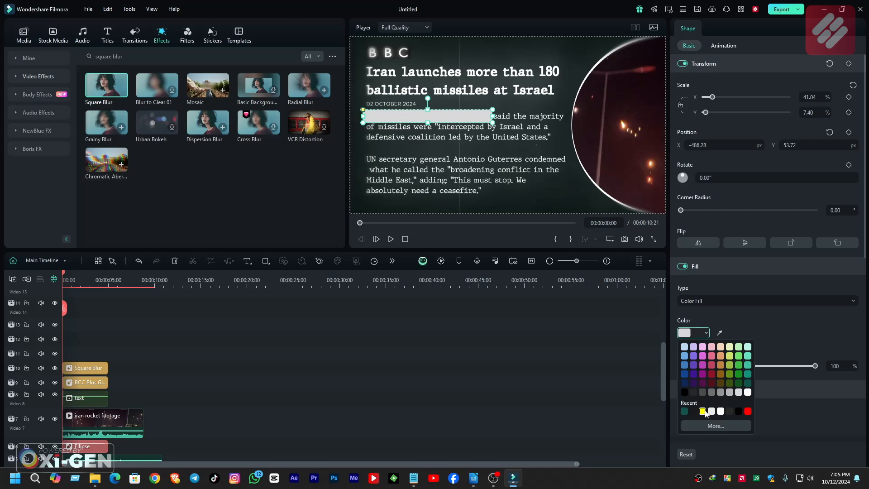
click(703, 411)
drag(681, 212, 705, 212)
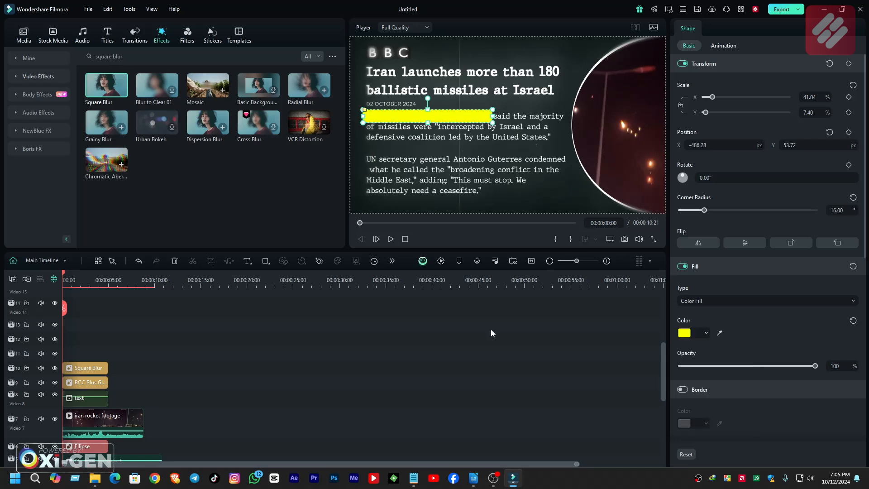
Step: Move the yellow rectangle to the start of Video 11, above Square Blur, and make it a compound clip named "highlighter"
scroll(169, 392, up, 5)
drag(86, 340, 78, 396)
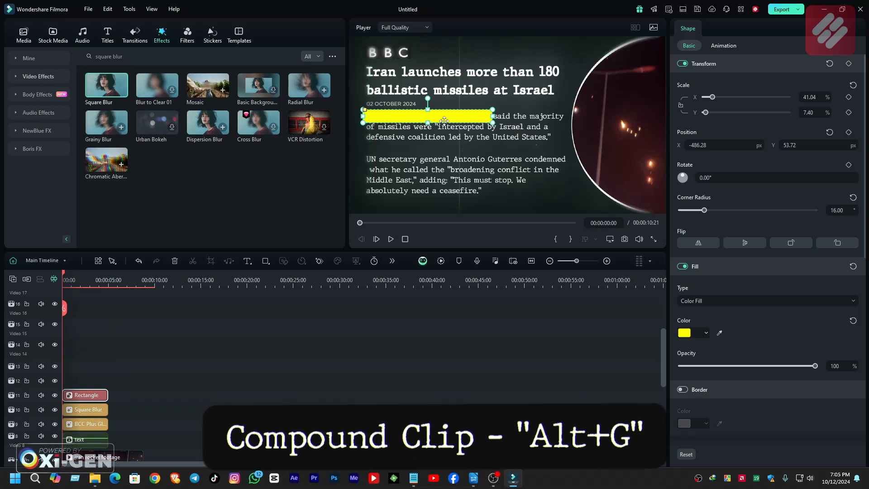
key(alt+g)
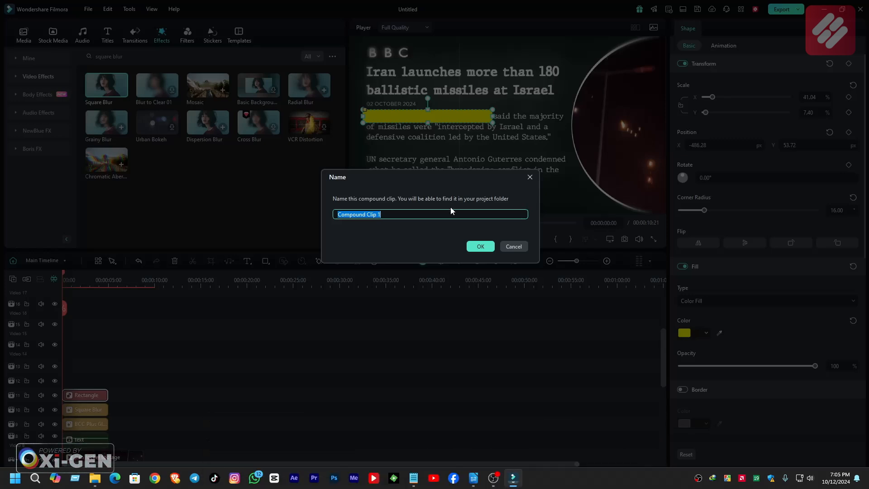
text(high)
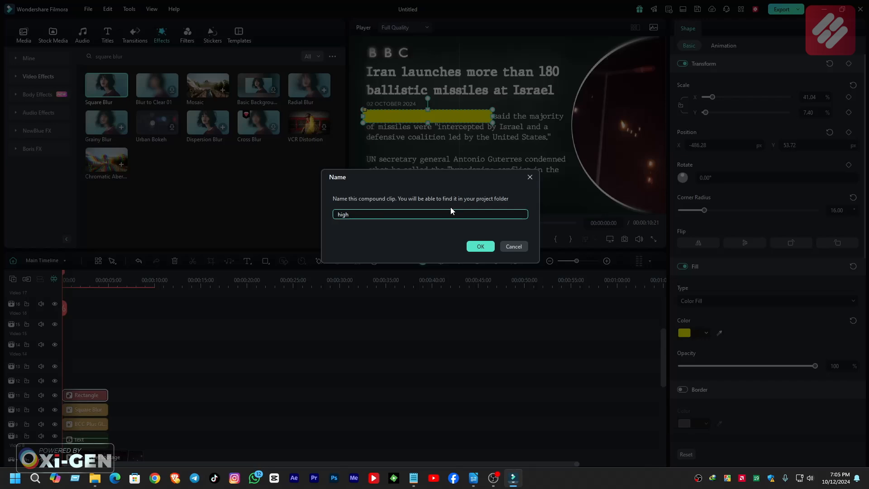
text(lighted)
click(480, 246)
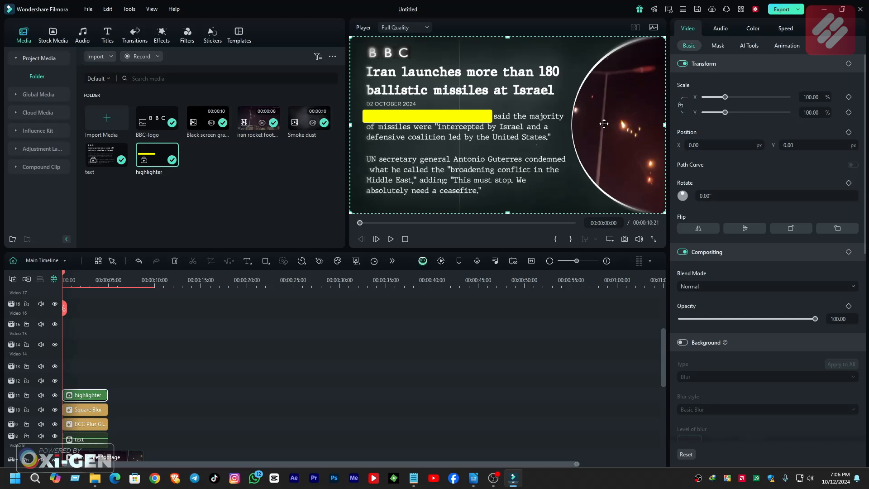
Step: Set the highlighter clip's blend mode to Exclusion
click(708, 286)
scroll(728, 385, down, 5)
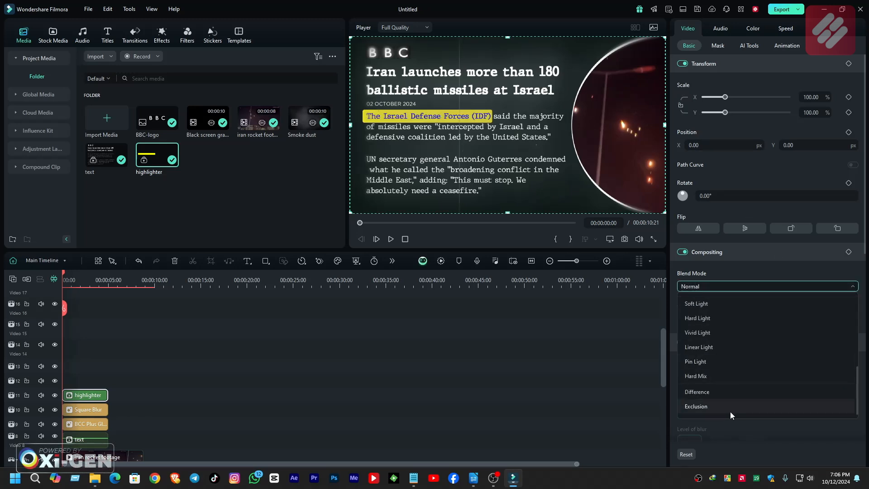
click(730, 411)
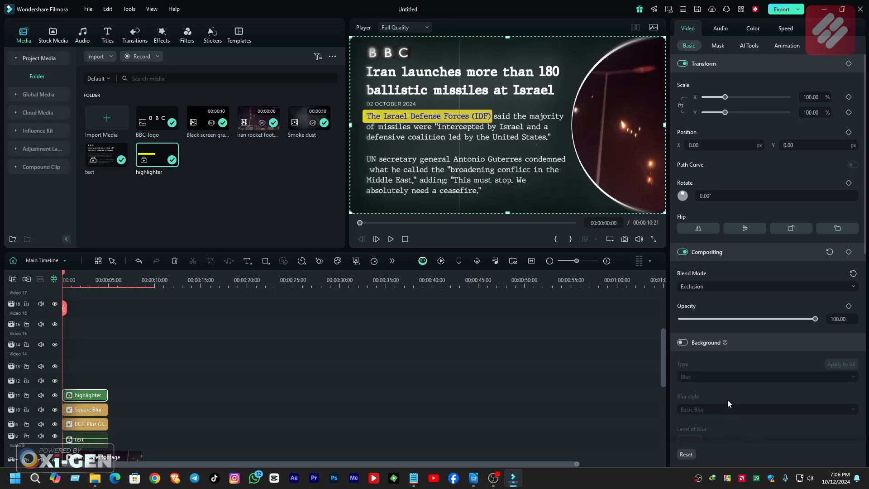
Step: Try the Multiply blend mode on the highlighter clip and return it to Exclusion
click(740, 289)
scroll(730, 327, up, 5)
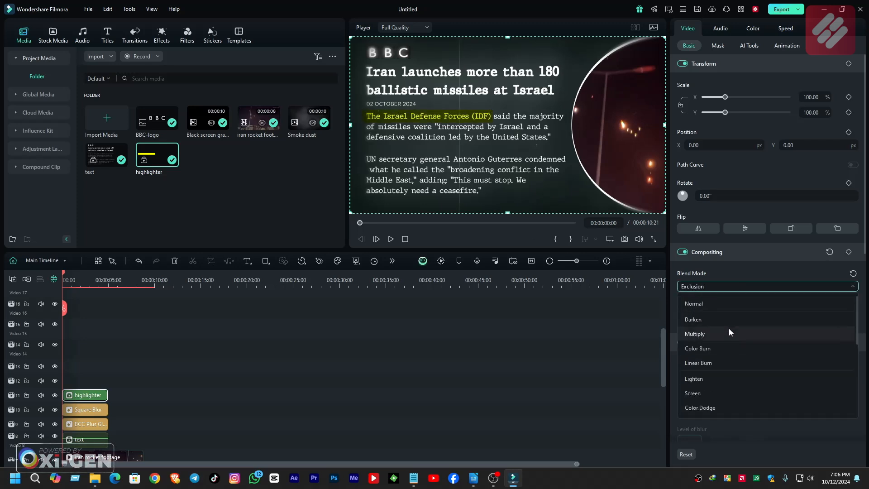
click(717, 336)
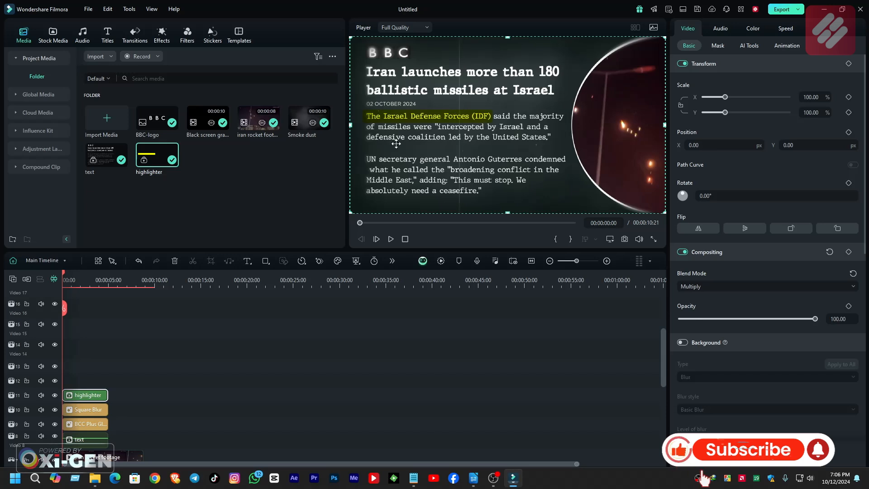
click(734, 286)
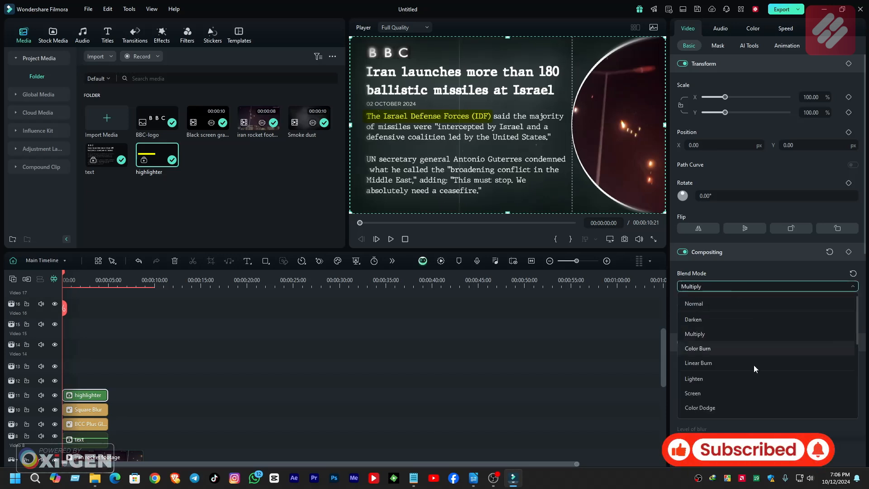
scroll(749, 371, down, 5)
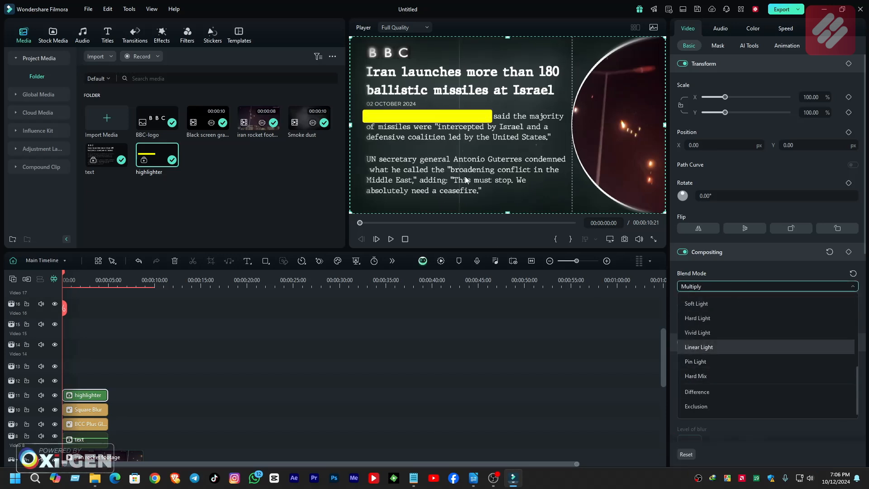
click(740, 411)
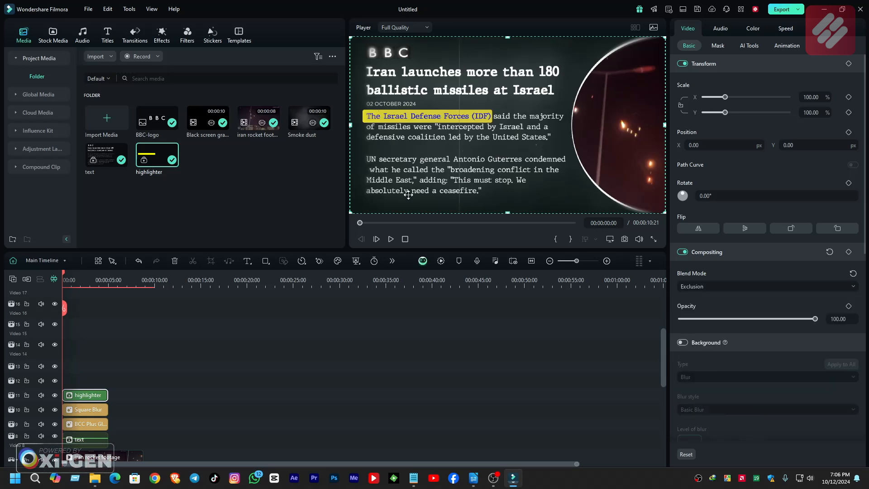
Step: Add Transform keyframes to the highlighter clip at 00:00:00:17 and at the start of the timeline
scroll(125, 351, up, 3)
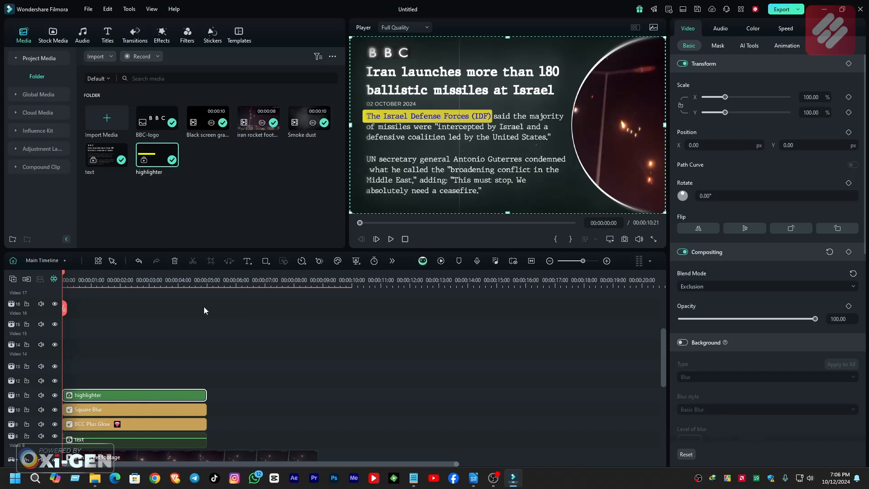
scroll(164, 280, up, 3)
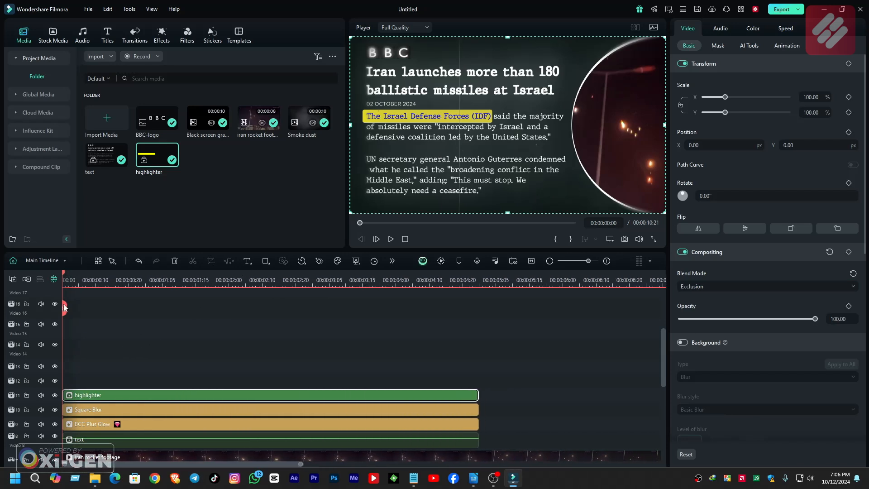
drag(63, 275, 120, 280)
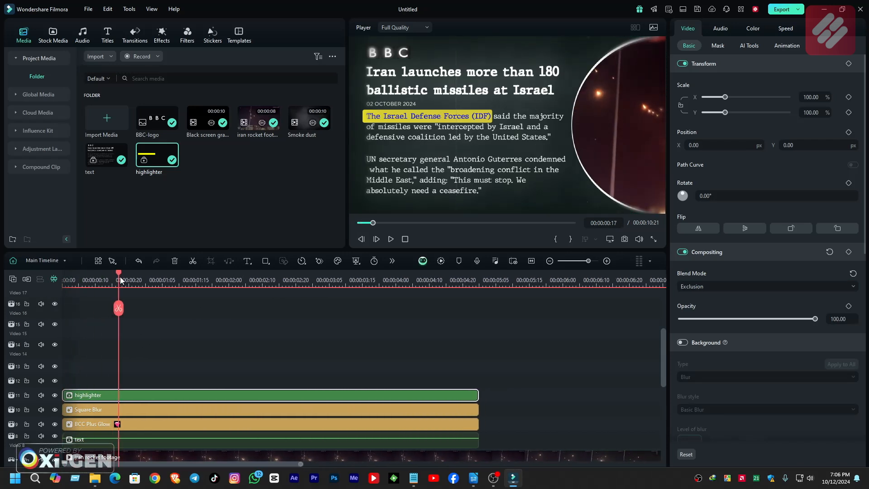
click(849, 64)
drag(119, 276, 63, 281)
click(849, 64)
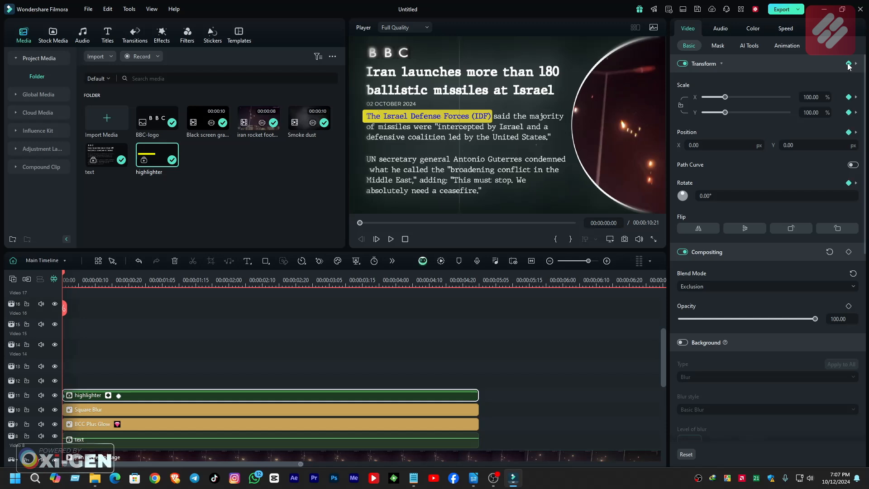
Step: Set the highlighter's starting keyframe to Scale X 0% and Position X -885 px, and preview the reveal
drag(726, 99, 705, 97)
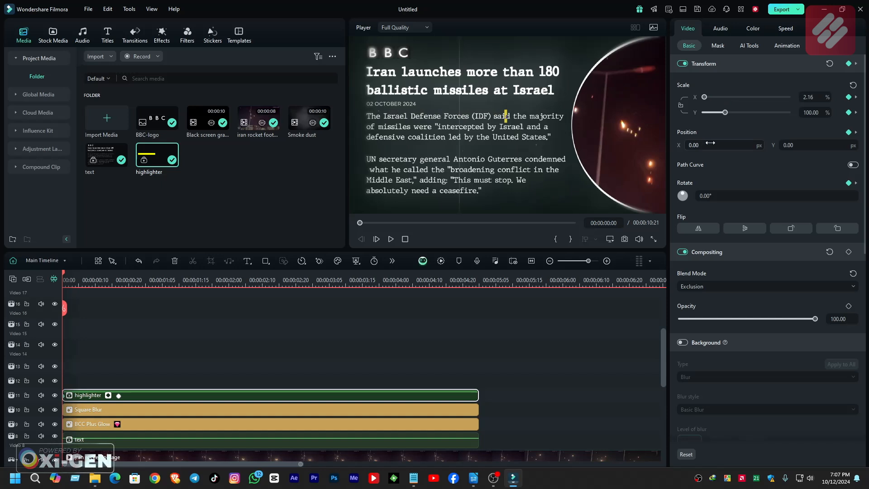
drag(738, 146, 648, 146)
text(0)
key(Return)
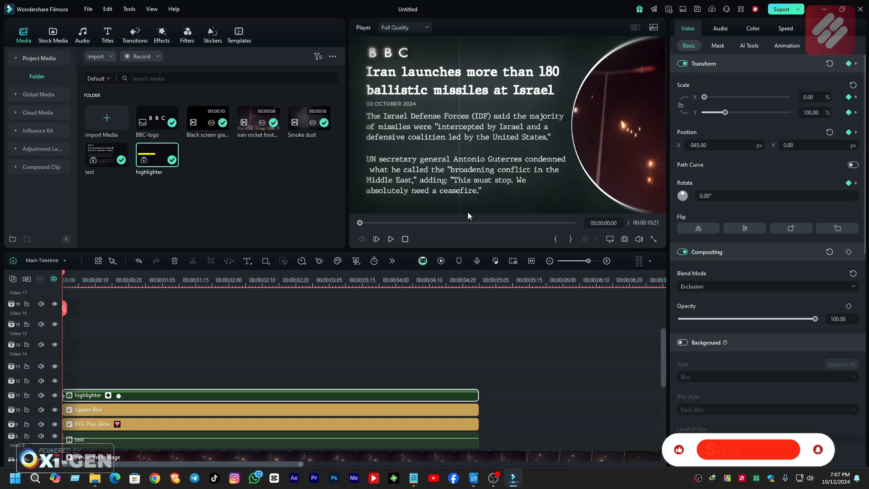
key(space)
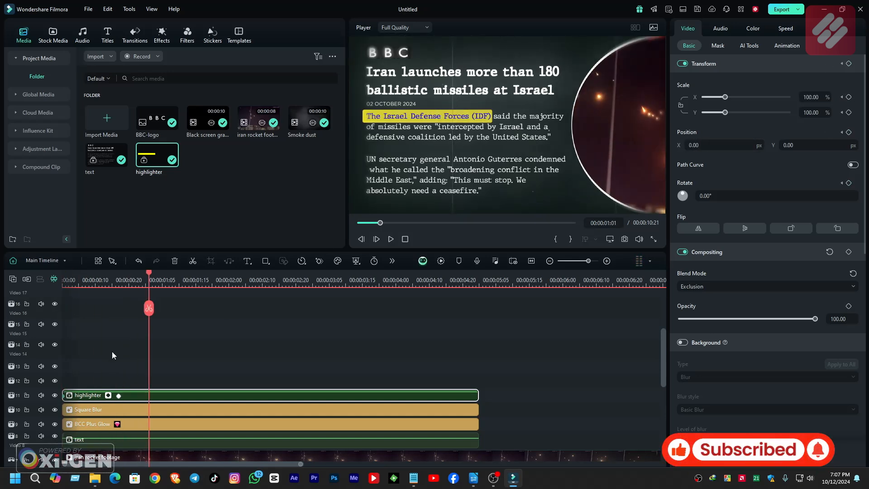
mouse_move(79, 284)
mouse_down()
mouse_move(70, 287)
mouse_move(183, 297)
mouse_move(58, 309)
mouse_move(81, 311)
mouse_up()
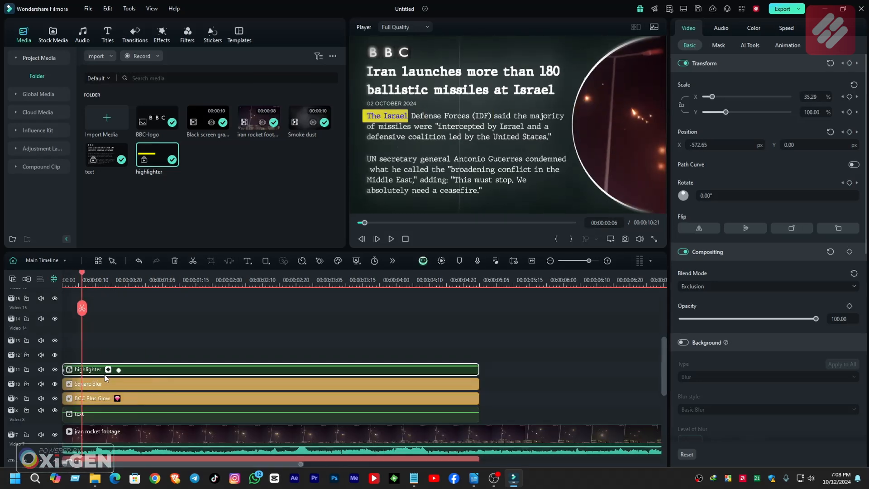
Step: Expand the highlighter's keyframe graph and apply a smooth S-shaped ease curve to both Scale X keyframes
click(108, 396)
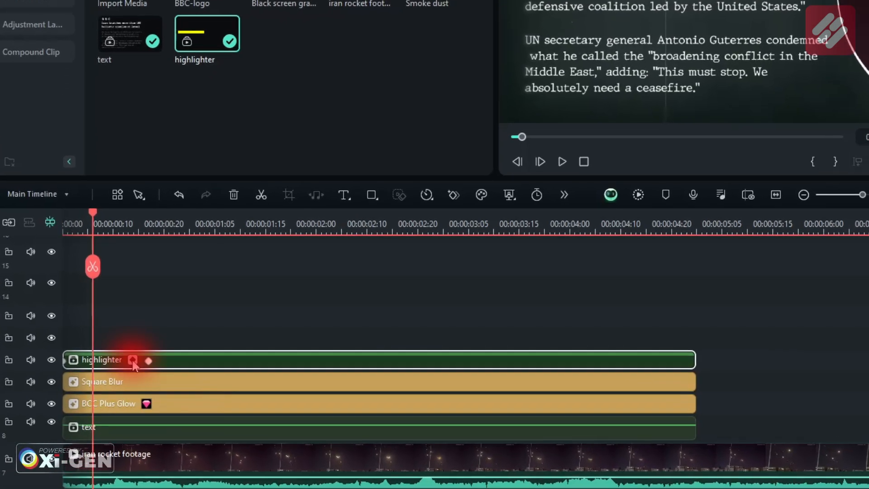
click(156, 330)
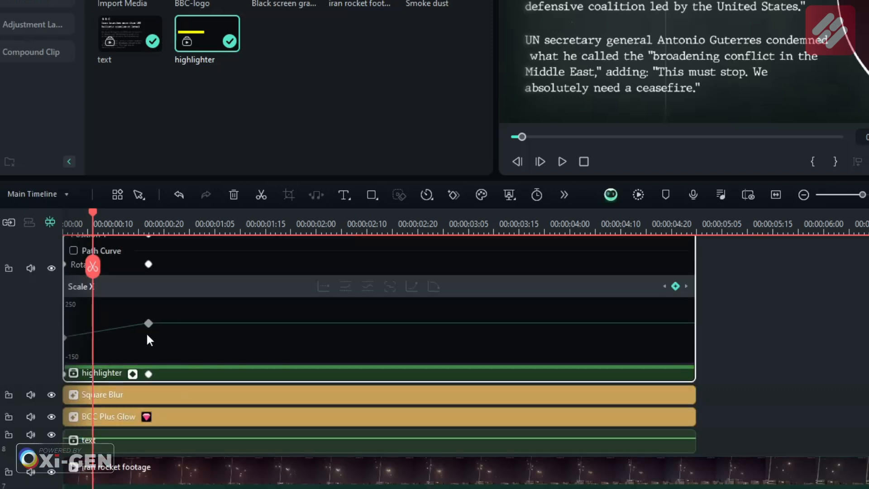
scroll(169, 358, up, 1)
scroll(140, 332, up, 3)
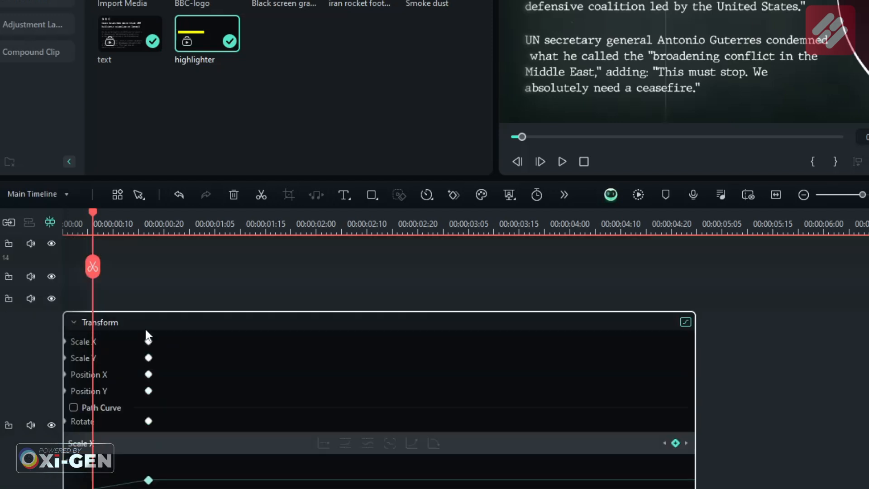
click(149, 342)
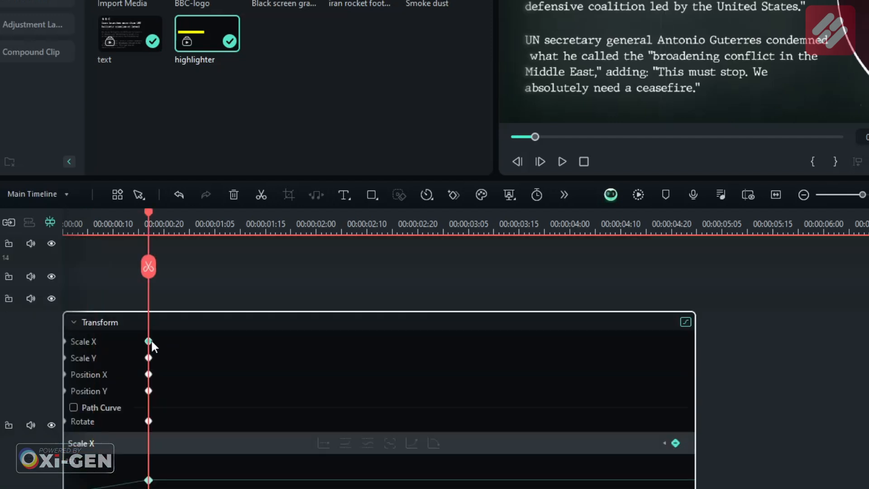
scroll(210, 373, down, 4)
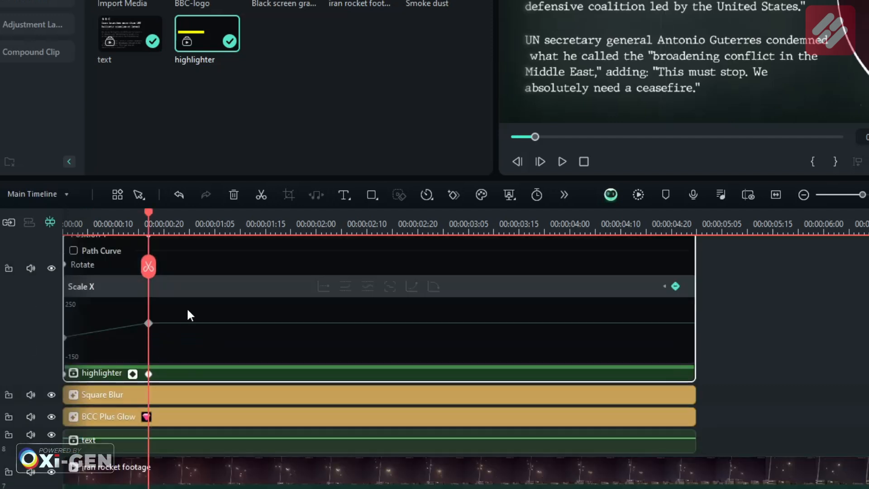
drag(164, 320, 84, 328)
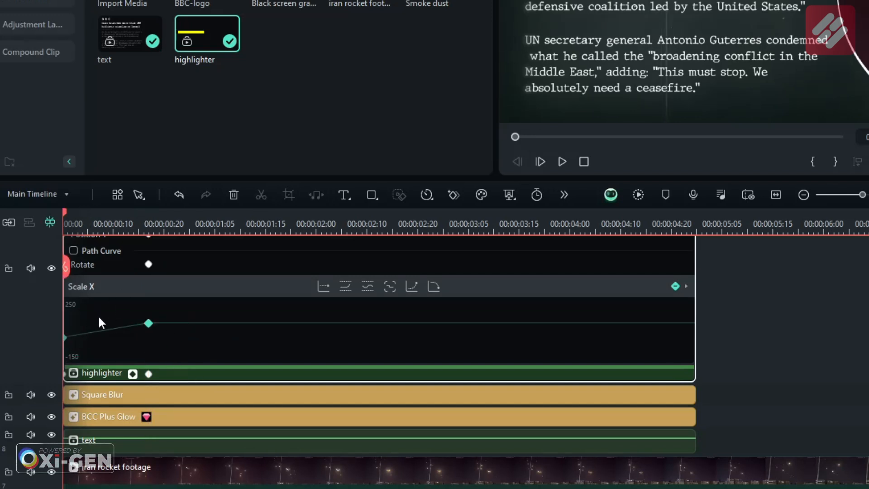
click(345, 287)
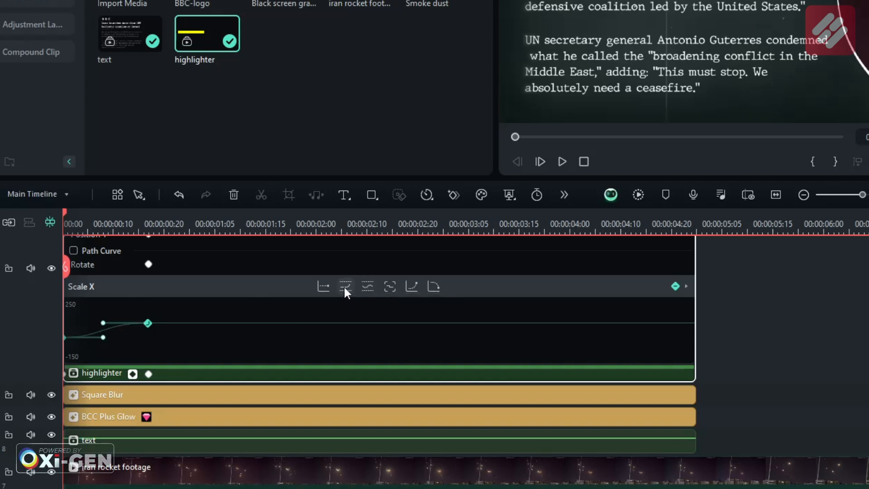
Step: Apply the same smooth ease curve to both Position X keyframes and return the playhead to the start
scroll(158, 354, up, 3)
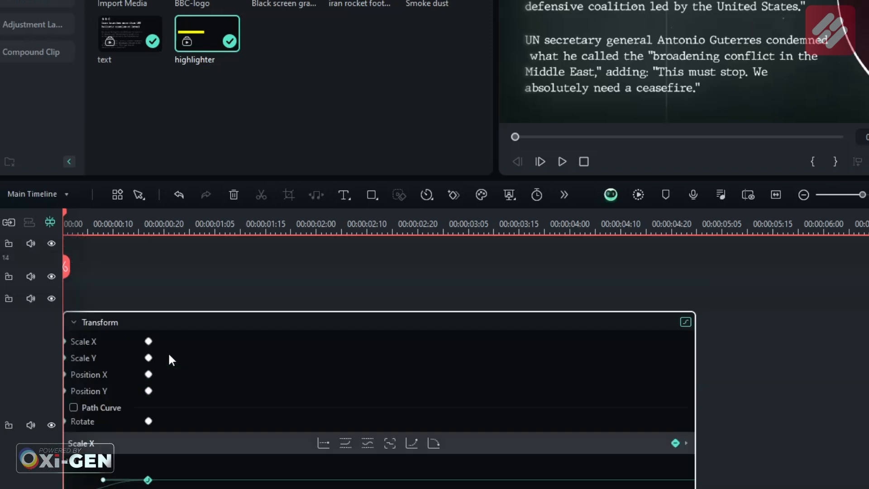
click(148, 374)
scroll(208, 368, down, 3)
drag(179, 348, 39, 401)
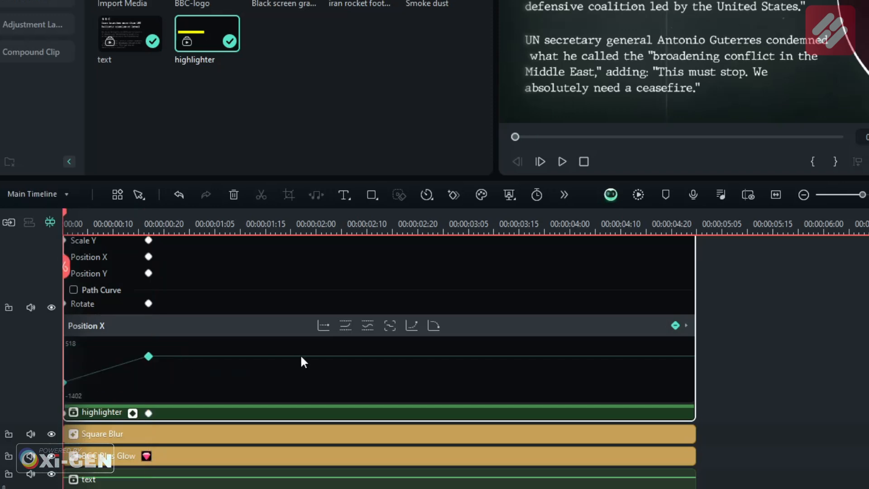
click(348, 327)
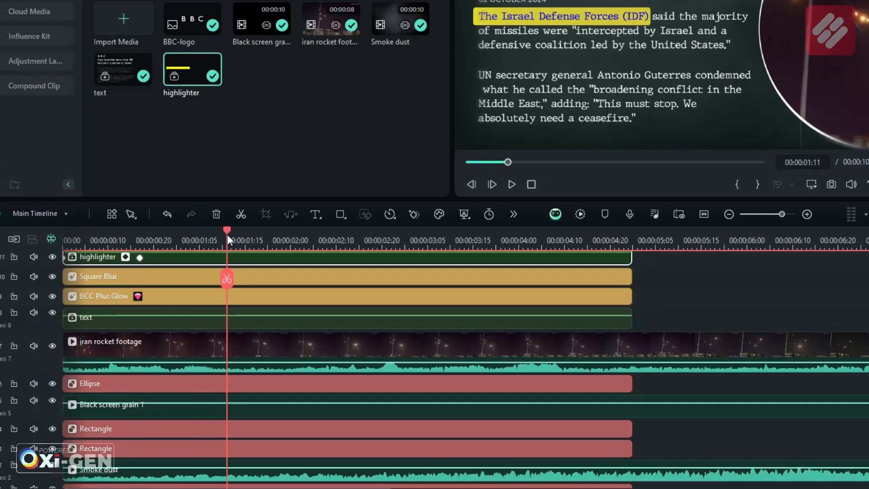
drag(182, 275, 35, 278)
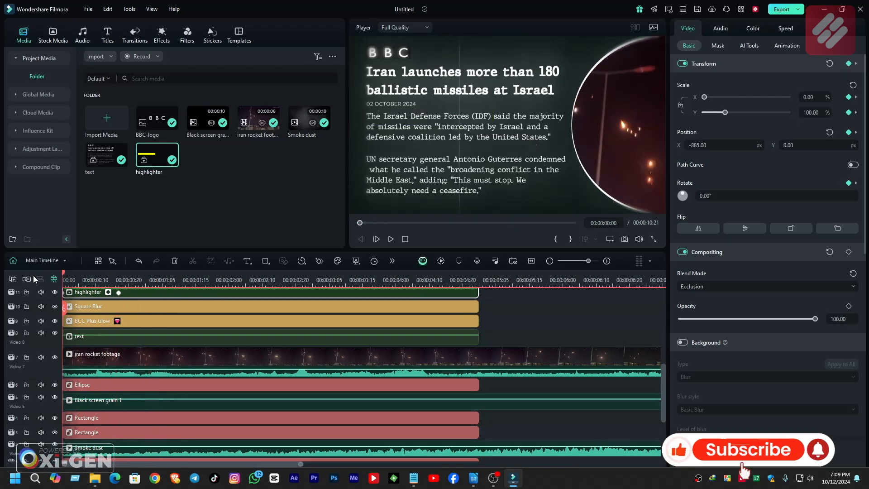
Step: Preview the highlight reveal, and mute the audio of the iran rocket footage and Smoke dust clips
key(space)
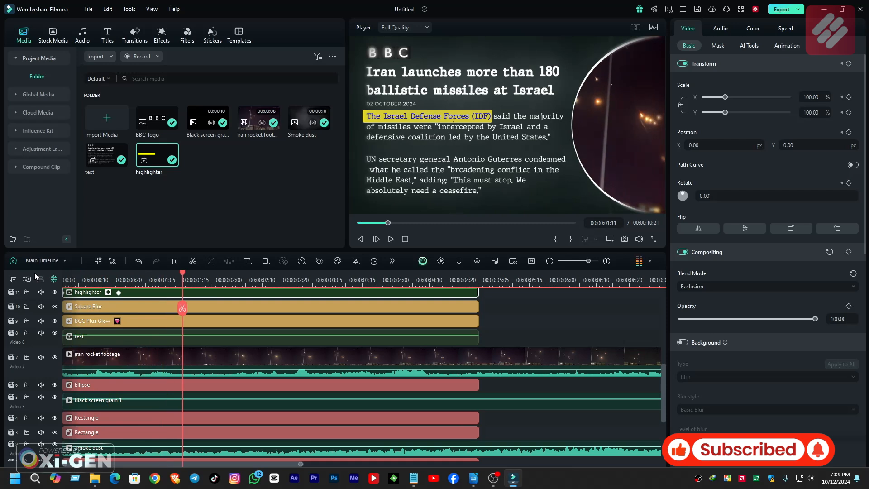
click(301, 365)
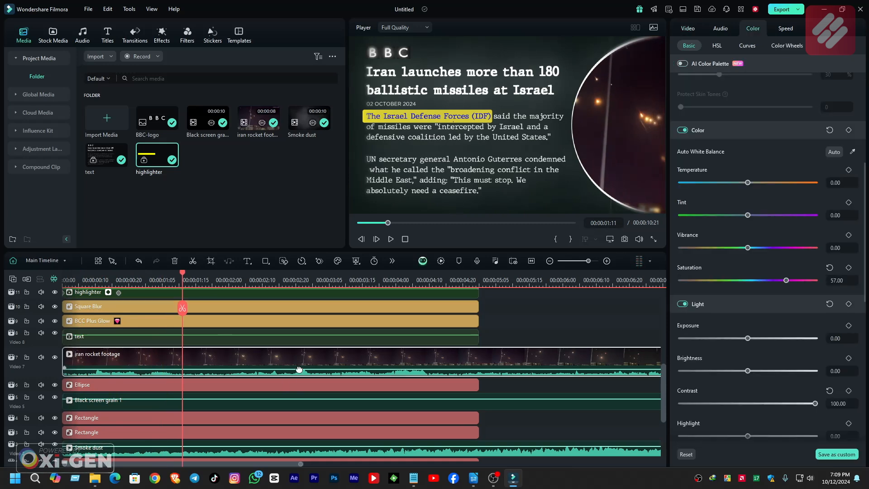
click(305, 451)
scroll(305, 448, down, 2)
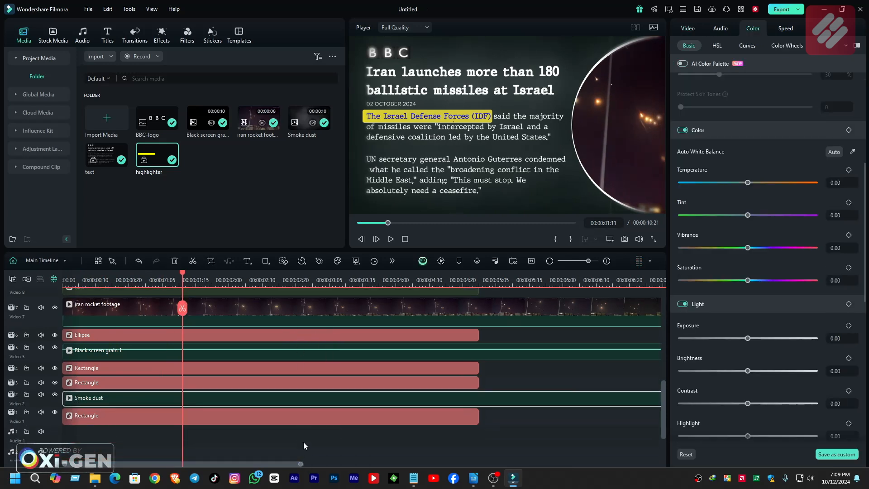
scroll(304, 446, up, 4)
Step: Duplicate the highlighter clip onto the track above it, starting at 00:00:00:11
click(135, 282)
drag(136, 276, 106, 278)
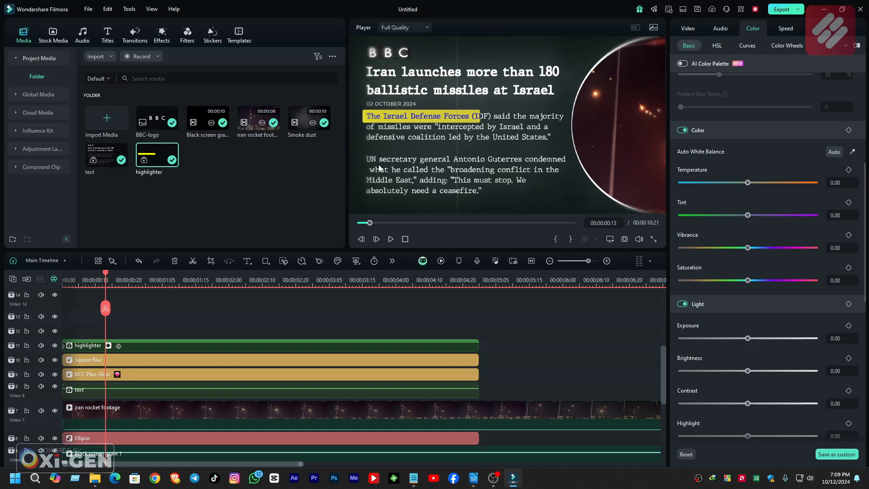
click(392, 170)
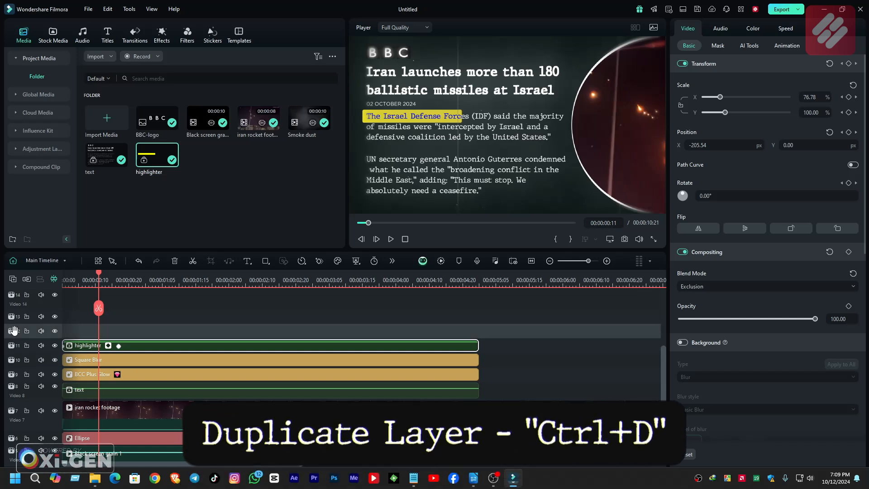
key(ctrl+d)
Step: Set the duplicated highlighter's ending keyframe to Position X 26 px and Y -322 px, over "what he called the broadening"
click(155, 331)
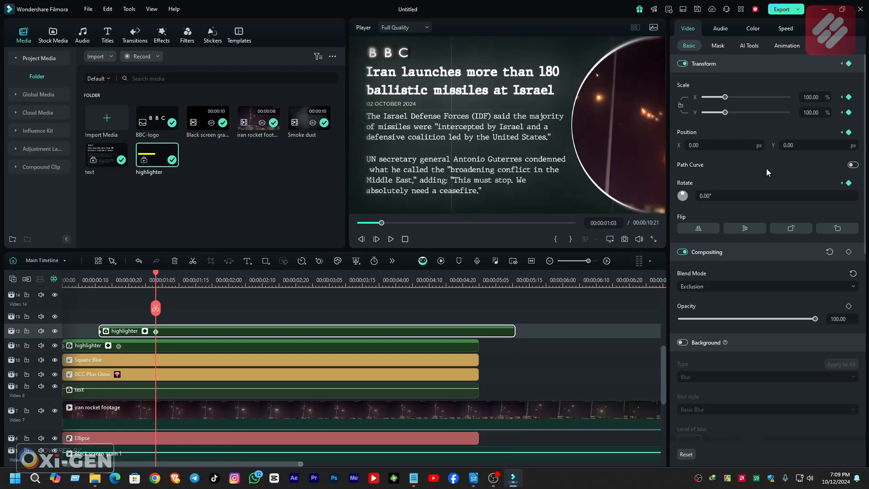
drag(798, 144, 650, 143)
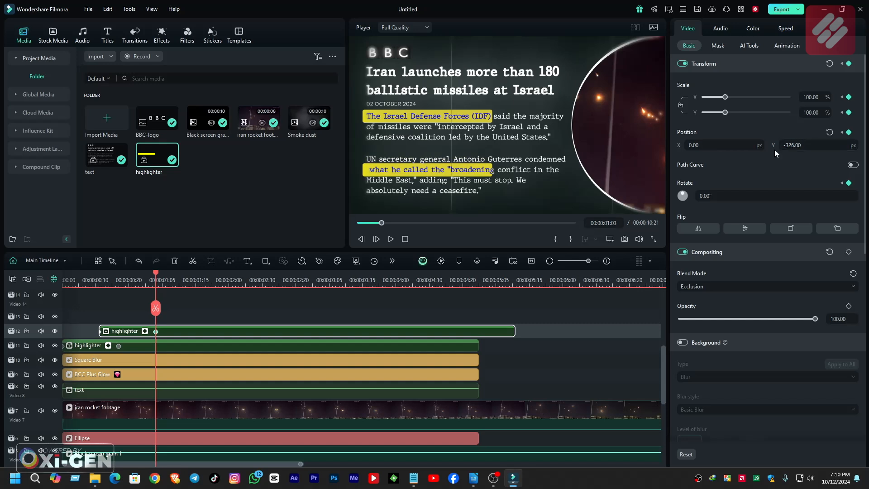
drag(724, 148, 736, 147)
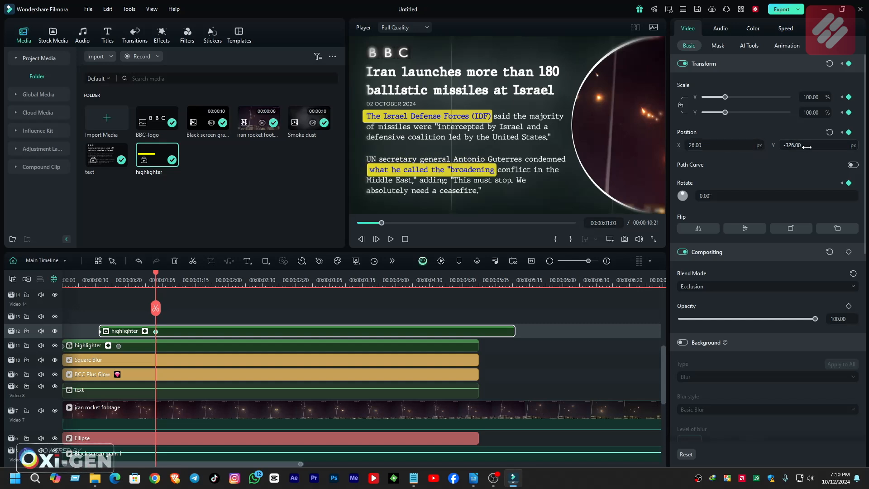
scroll(808, 147, up, 4)
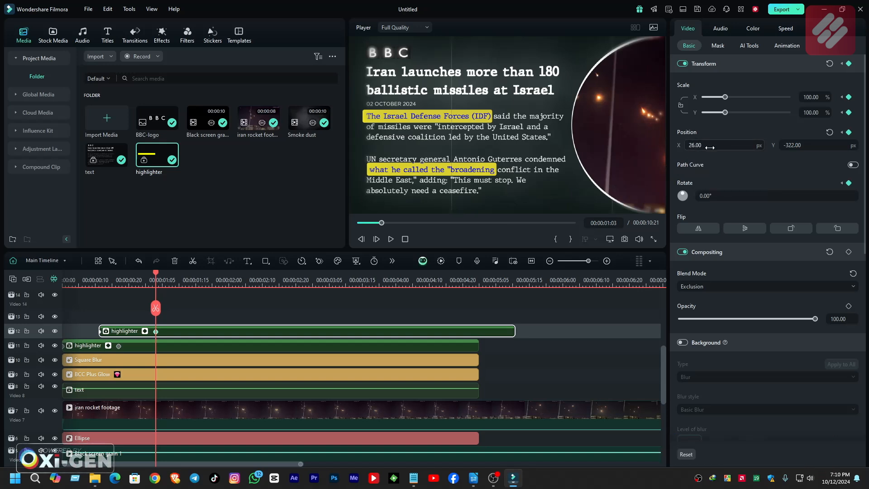
Step: Set the duplicated highlighter's starting keyframe to Position X 26 px and Y -322 px, and preview the reveal
click(100, 333)
click(698, 145)
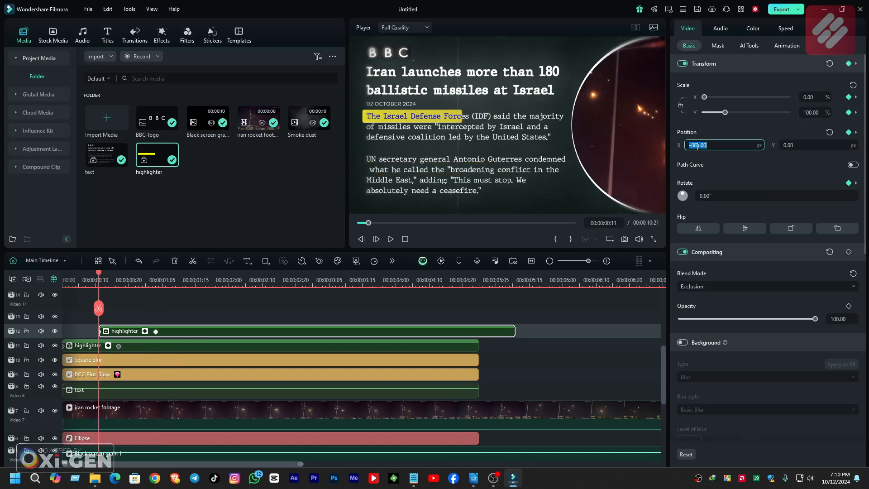
text(26)
click(799, 144)
text(-)
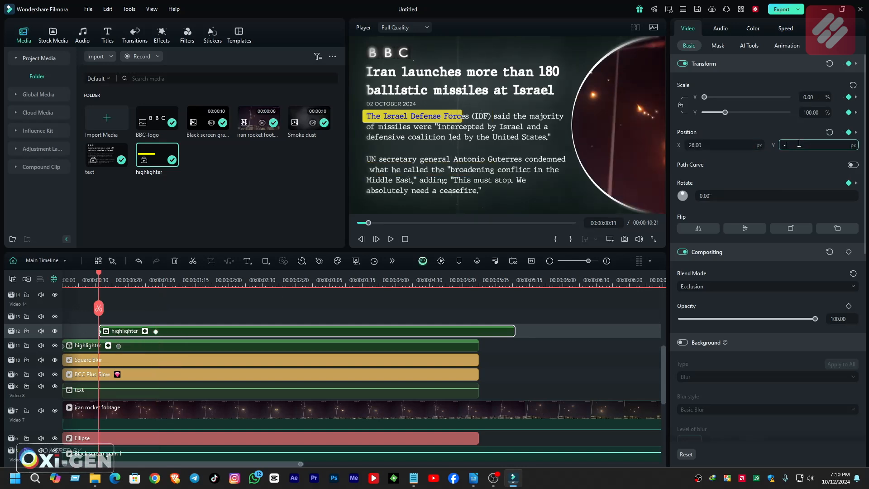
click(418, 313)
click(173, 333)
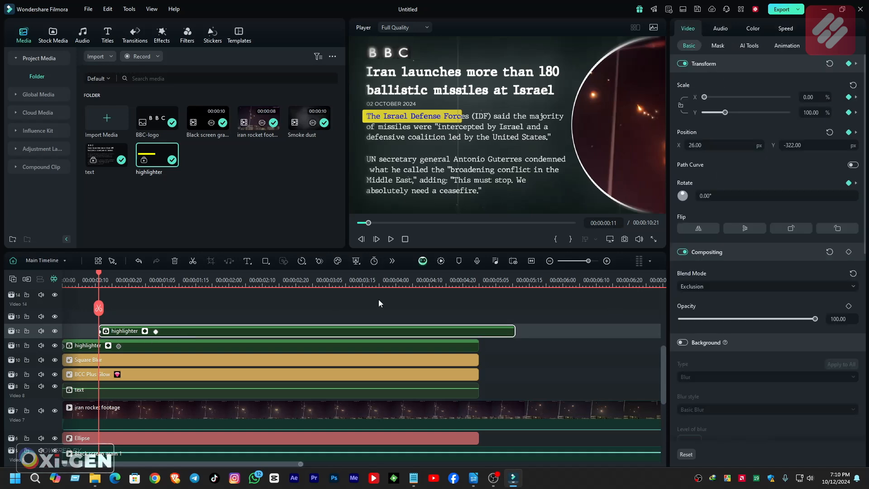
key(space)
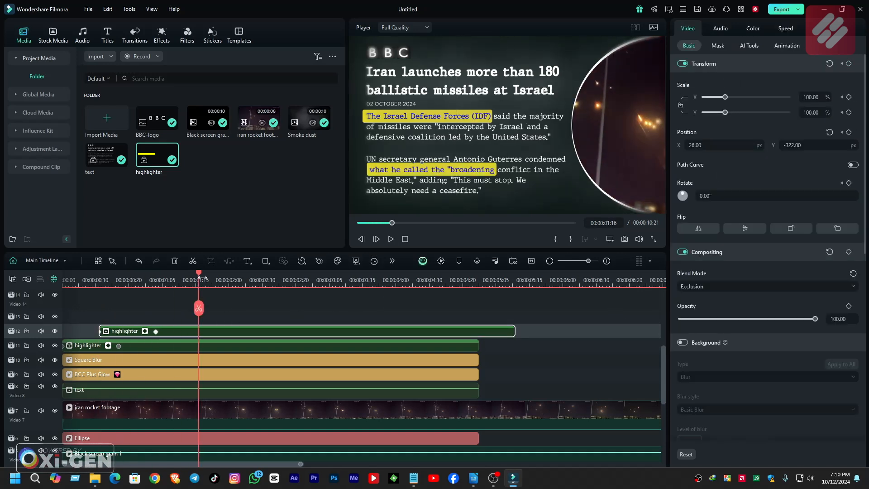
drag(199, 275, 143, 278)
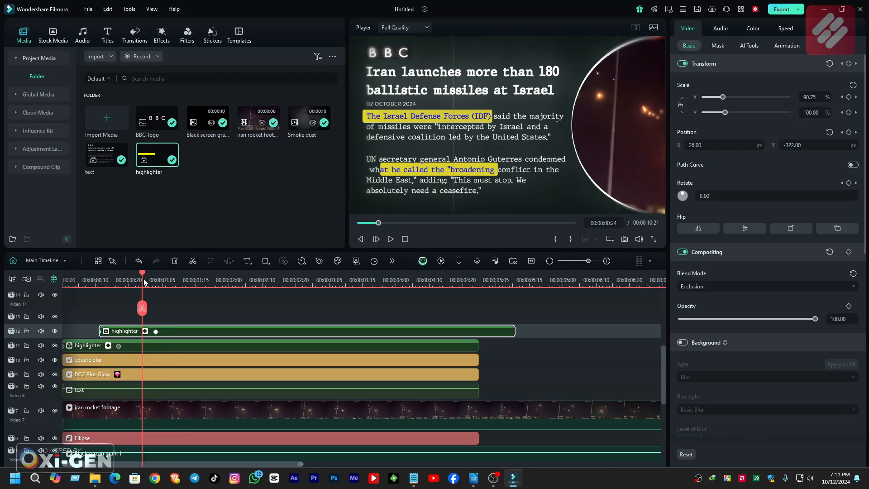
Step: Set the duplicated highlighter's starting keyframe to Scale X 2% and Position X -843 px, and preview the reveal
click(101, 337)
click(811, 97)
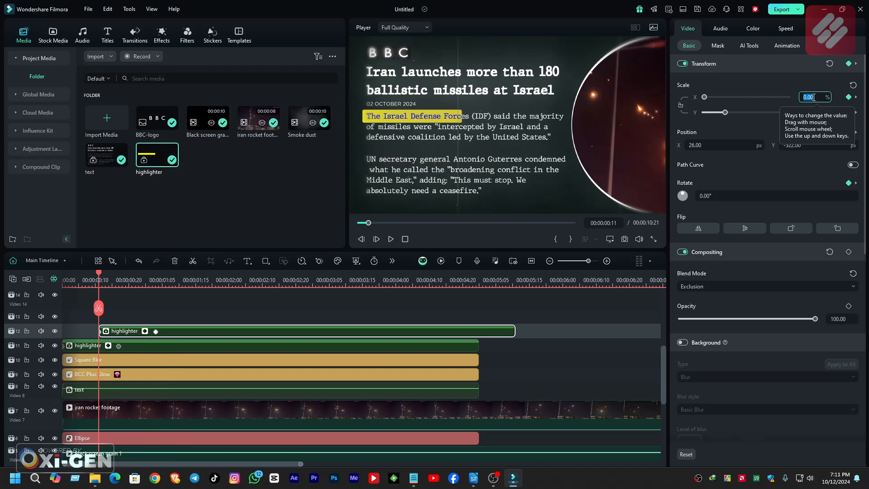
text(2)
key(Return)
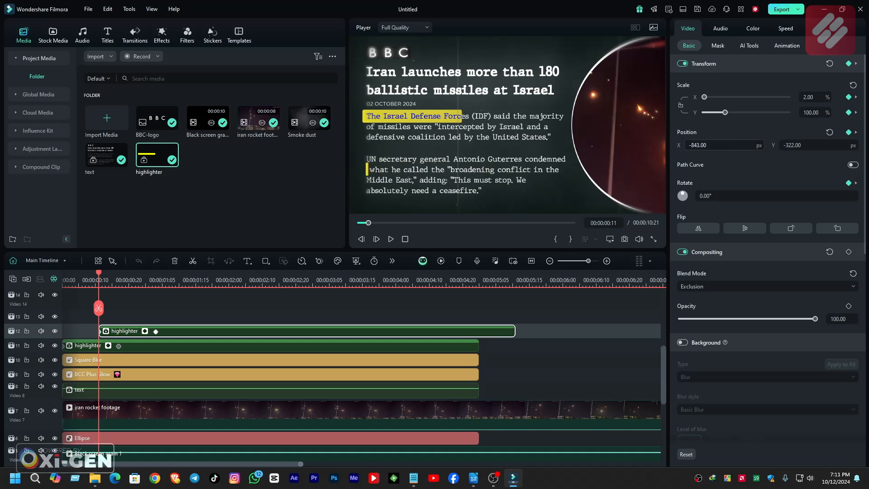
key(space)
key(space)
drag(175, 274, 96, 273)
key(space)
key(space)
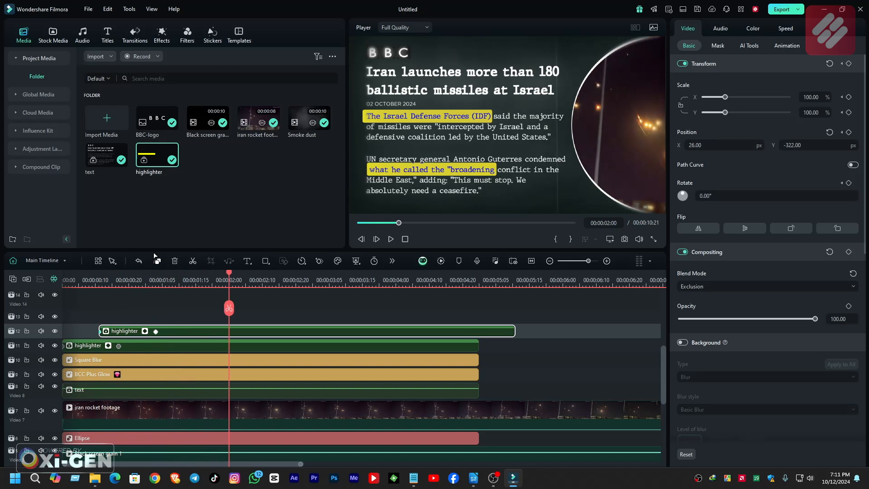
key(ctrl+z)
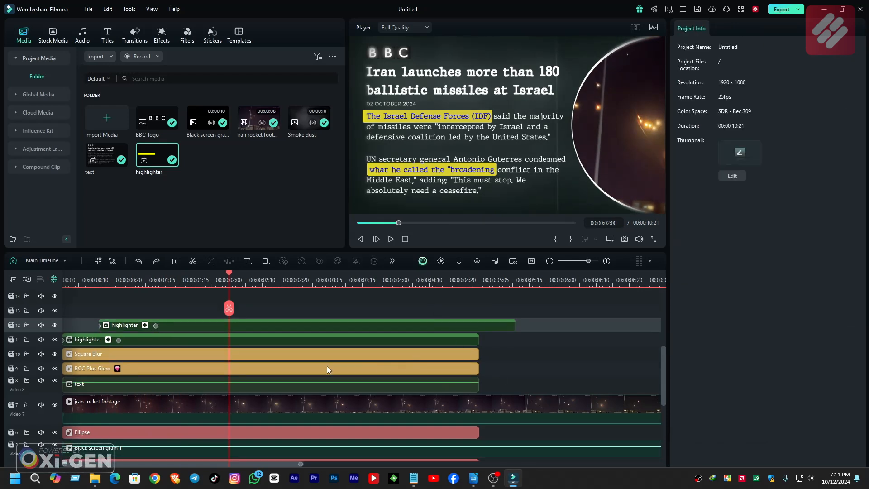
Step: Move the Square Blur and BCC Plus Glow effects above both highlighter clips and close the empty tracks beneath them
click(132, 356)
click(108, 372)
click(94, 357)
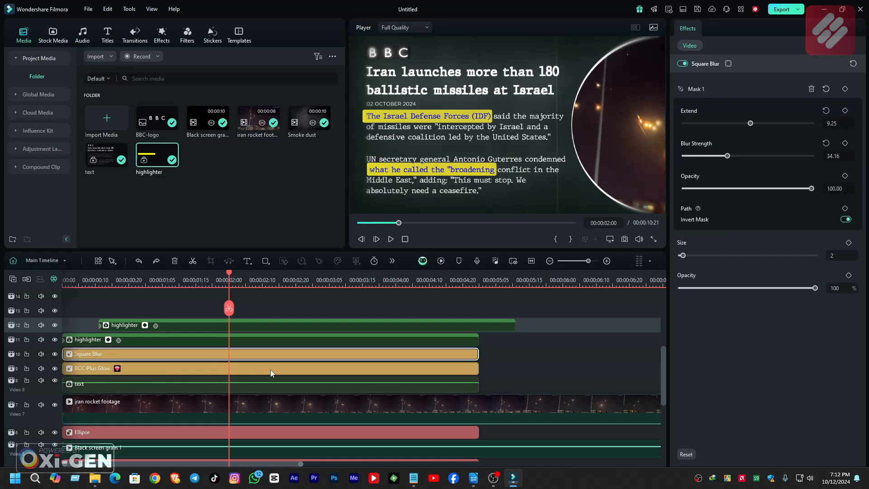
drag(488, 373, 434, 347)
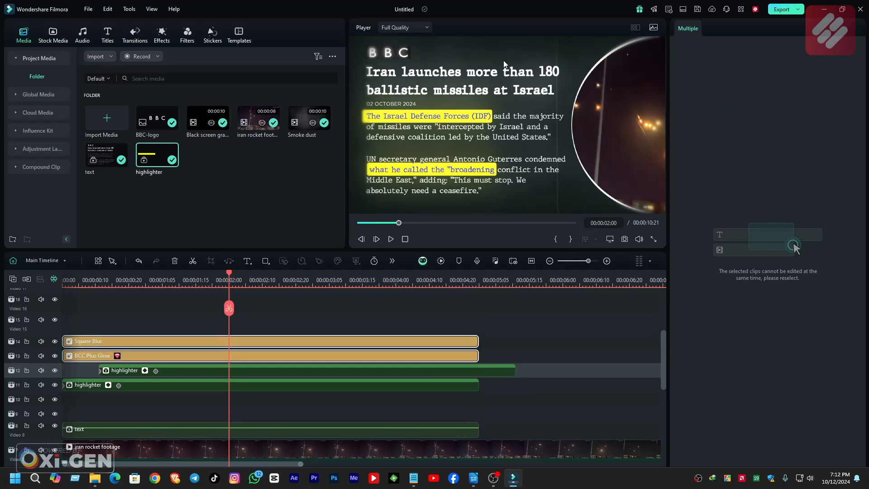
mouse_move(442, 399)
mouse_down()
mouse_move(444, 373)
mouse_move(430, 398)
mouse_up()
drag(469, 344, 439, 382)
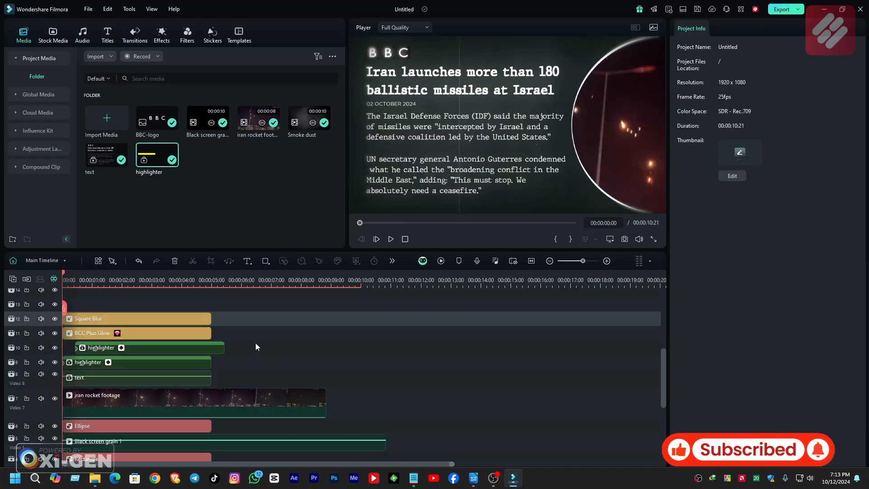
Step: Combine both highlighter clips and the text clip into a compound clip named "all text"
mouse_move(259, 341)
mouse_down()
mouse_move(142, 384)
mouse_move(92, 384)
mouse_up()
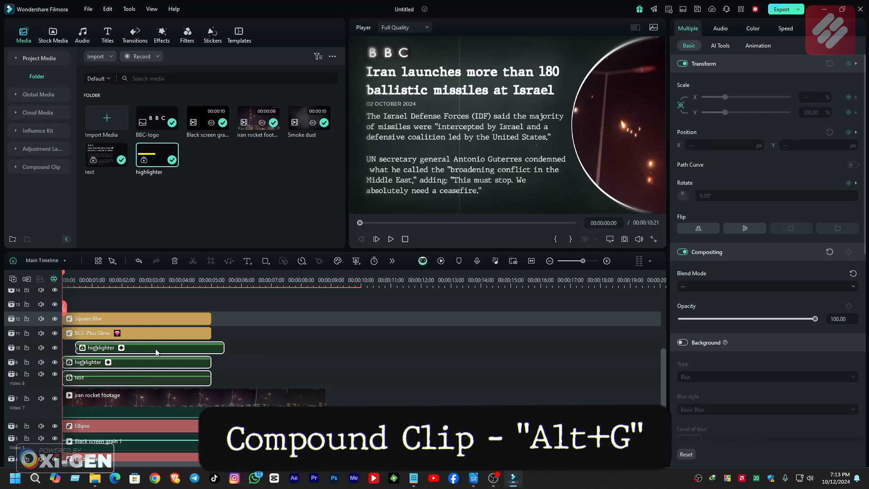
key(alt+g)
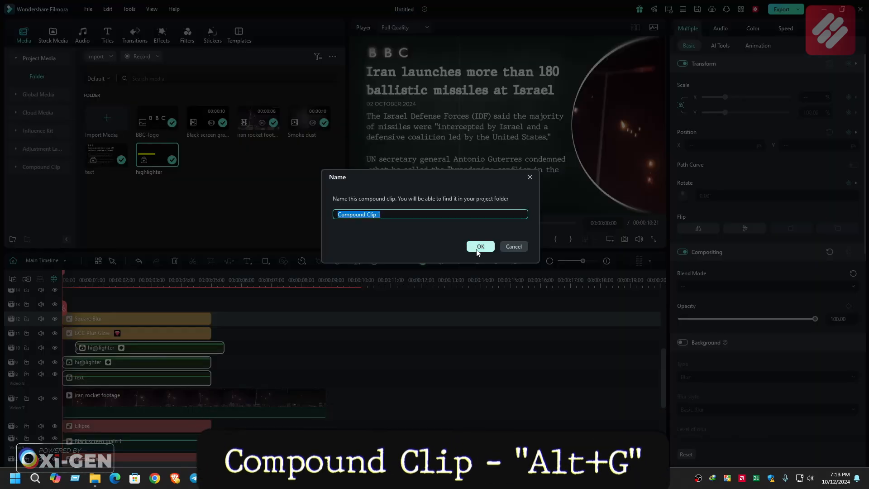
text(all text)
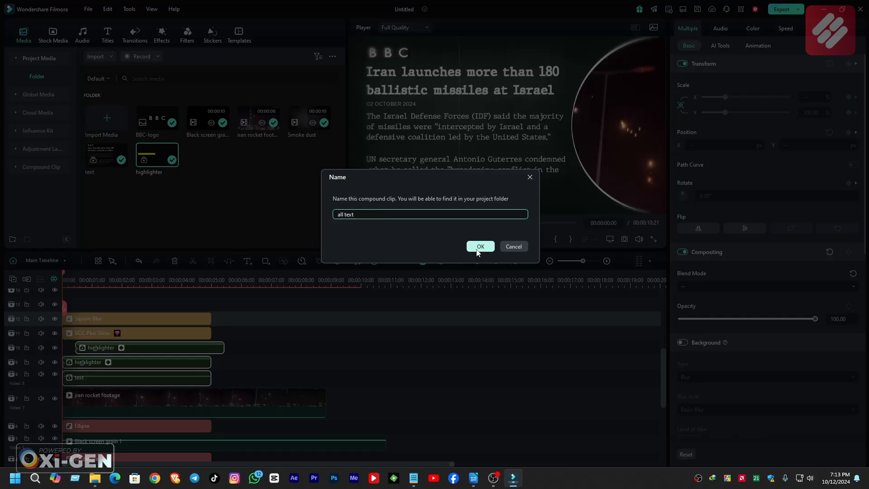
click(480, 246)
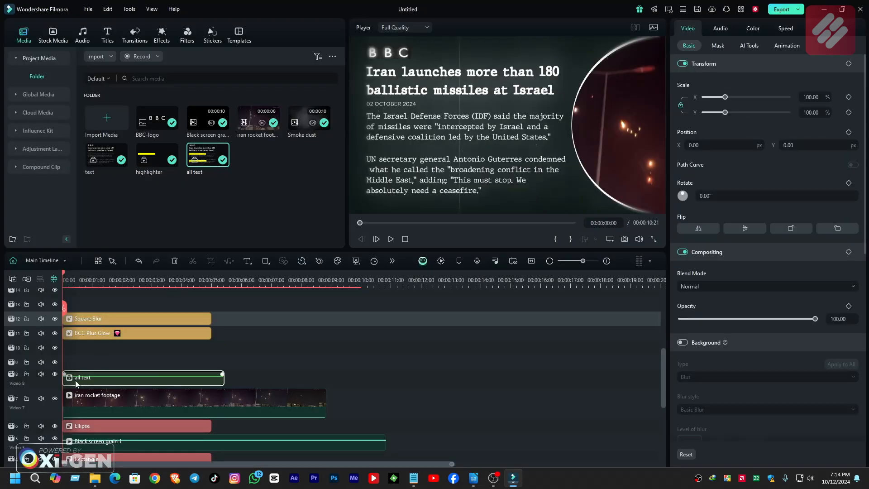
Step: Add a single-line mask to all text, rotated about 136.69° with 19% blur strength, positioned at the frame's lower-left corner to hide the text
click(719, 47)
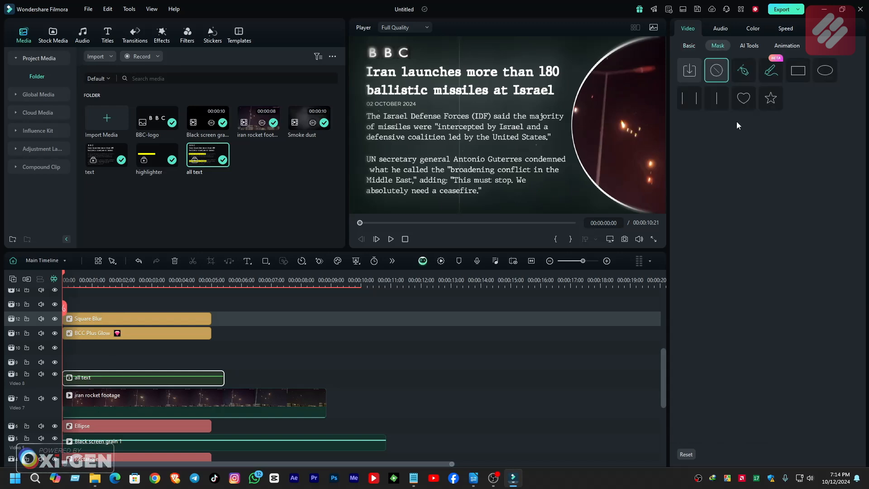
click(722, 105)
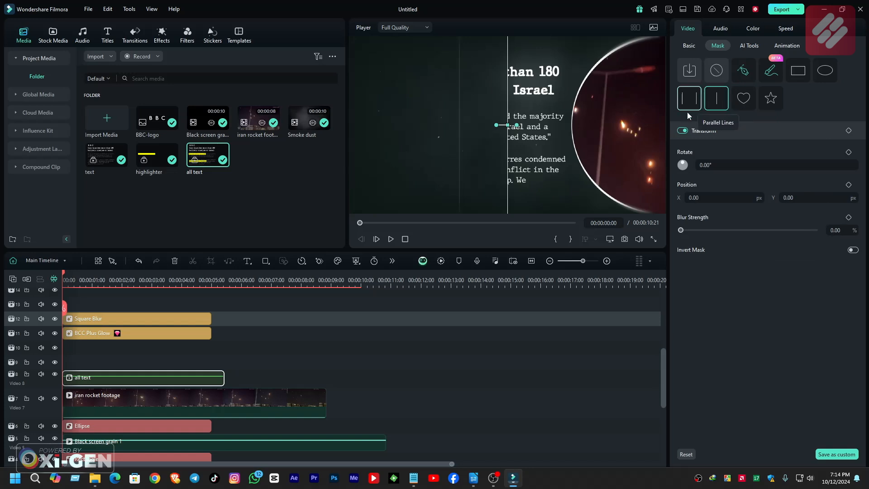
drag(499, 119, 385, 199)
drag(683, 230, 700, 231)
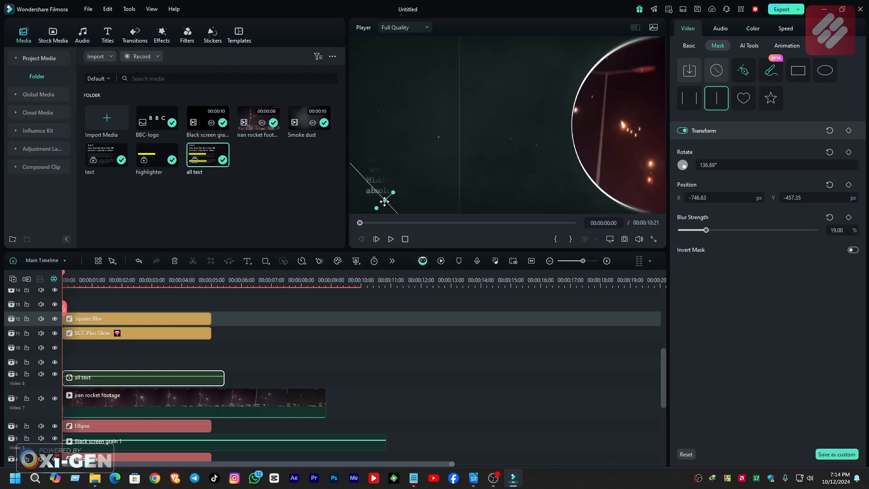
drag(385, 200, 367, 208)
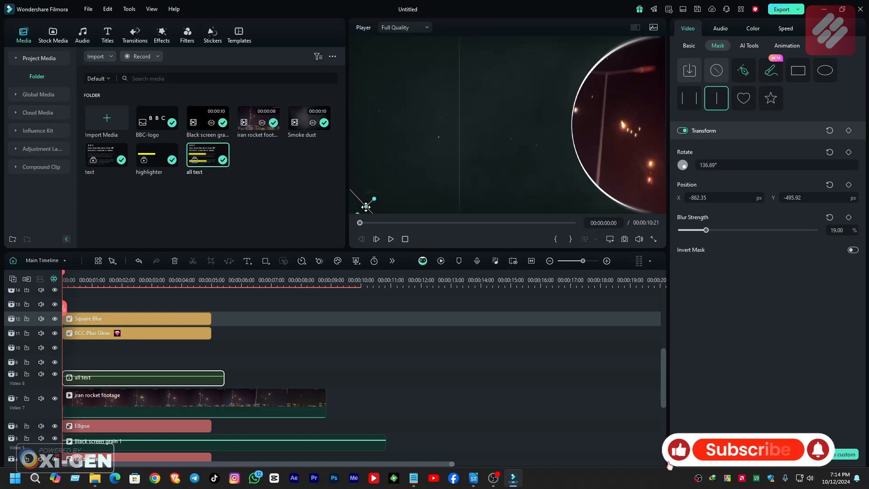
Step: Keyframe the mask at the timeline start and move it past the text's upper-right at 00:00:00:20, to about X 520.71, Y 281.02 px; preview the reveal
click(849, 130)
mouse_move(69, 271)
mouse_down()
mouse_move(122, 273)
mouse_move(86, 273)
mouse_up()
drag(382, 190, 591, 78)
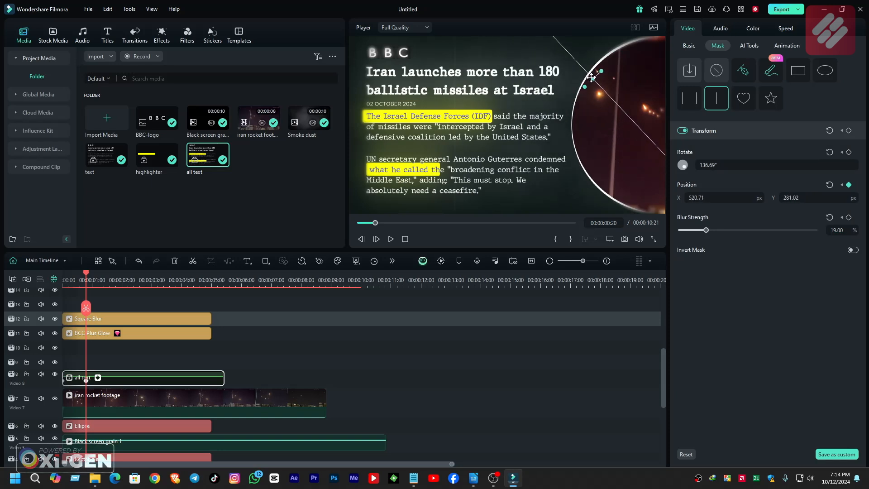
click(64, 278)
drag(63, 290, 88, 293)
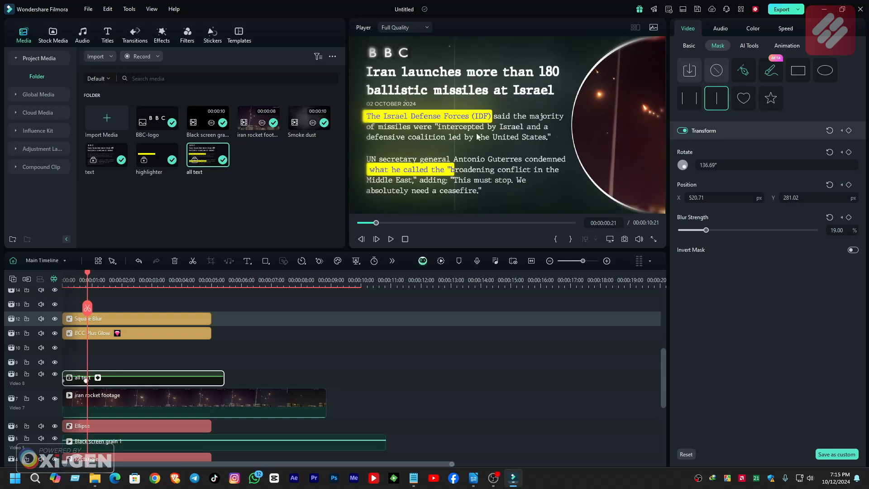
Step: Inside the all text compound, delay the first highlighter to about 00:00:00:21 and the second slightly after it, and return to the Main Timeline
double_click(108, 384)
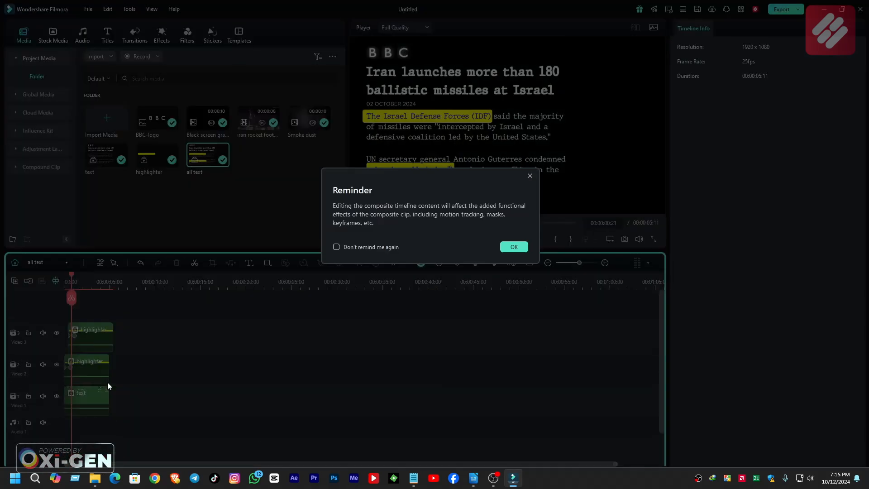
click(514, 247)
drag(87, 363, 96, 368)
drag(73, 281, 77, 281)
drag(96, 333, 105, 334)
click(37, 264)
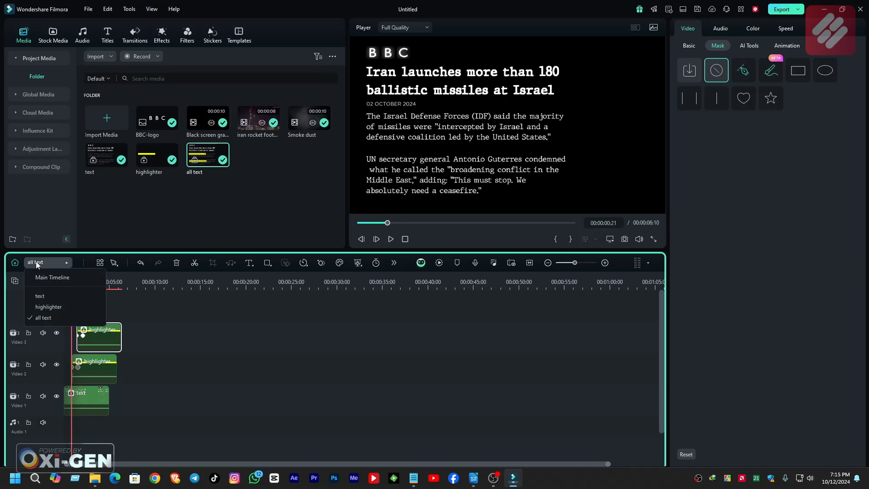
click(58, 278)
Step: Preview the Main Timeline from the start, split all clips at 00:00:04:22 and delete everything after the cut
drag(63, 282, 2, 286)
key(space)
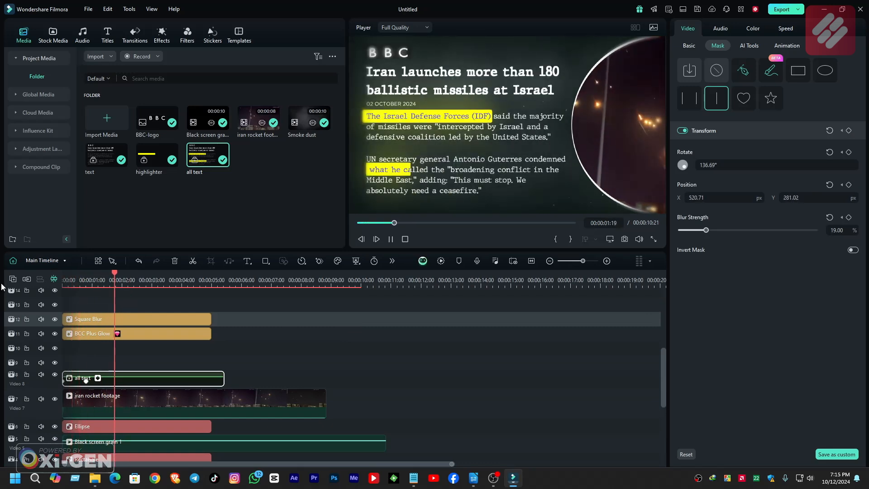
key(space)
click(213, 274)
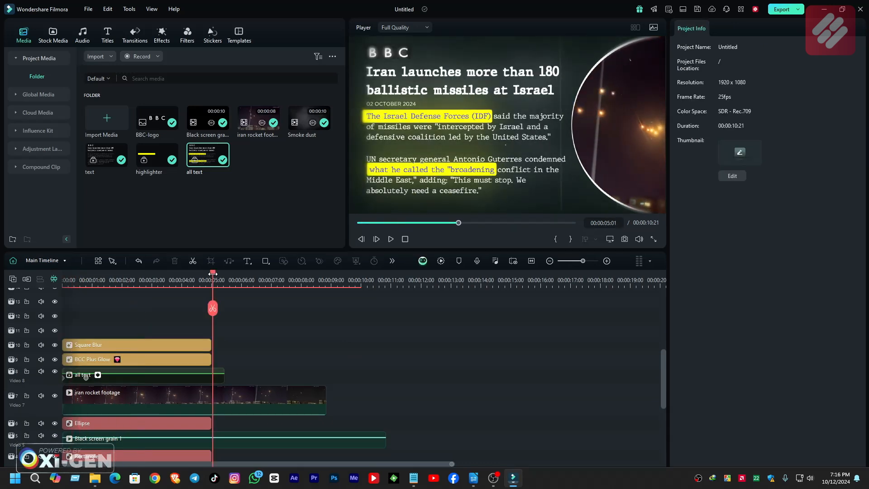
drag(212, 273, 209, 274)
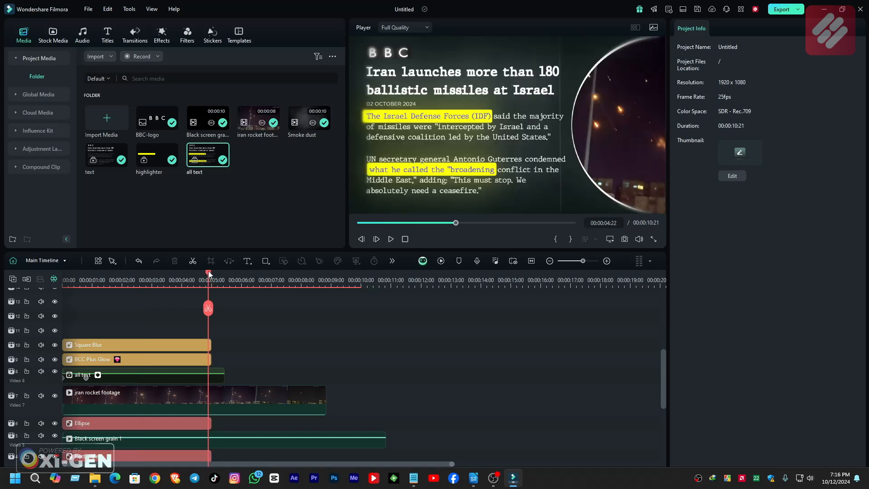
click(208, 309)
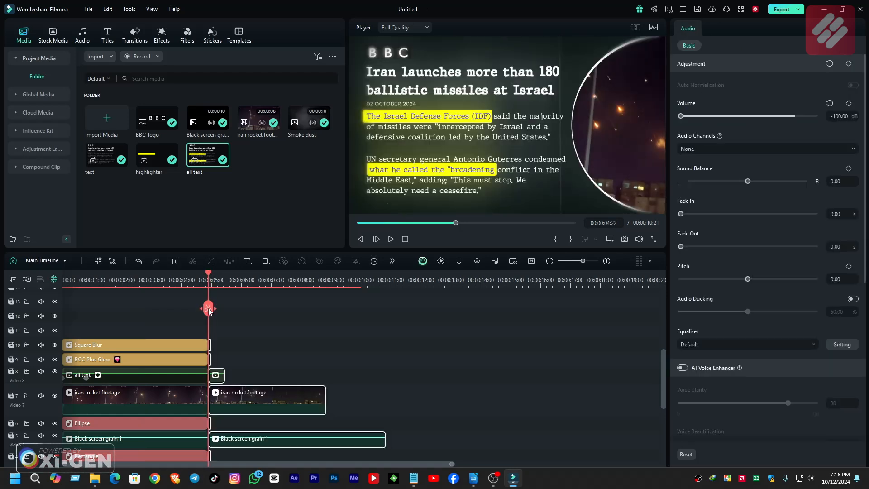
key(Delete)
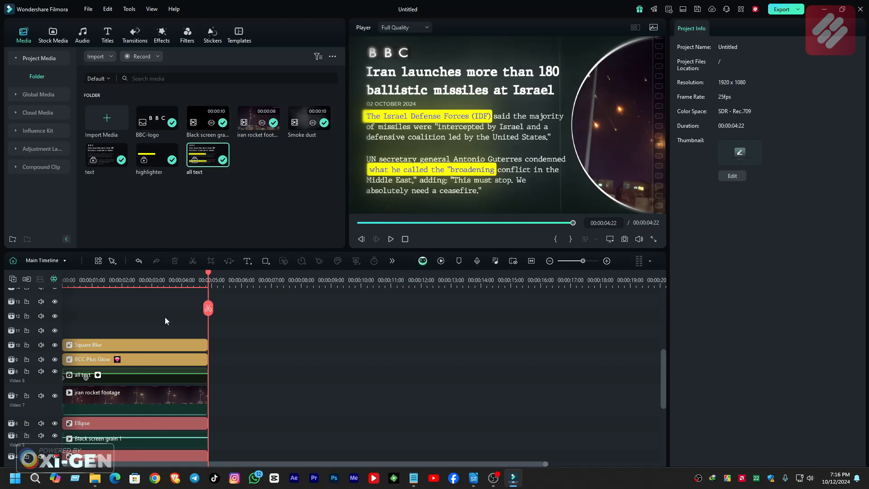
Step: Combine all clips on the Main Timeline into a compound clip named "main highlight"
drag(174, 309, 129, 488)
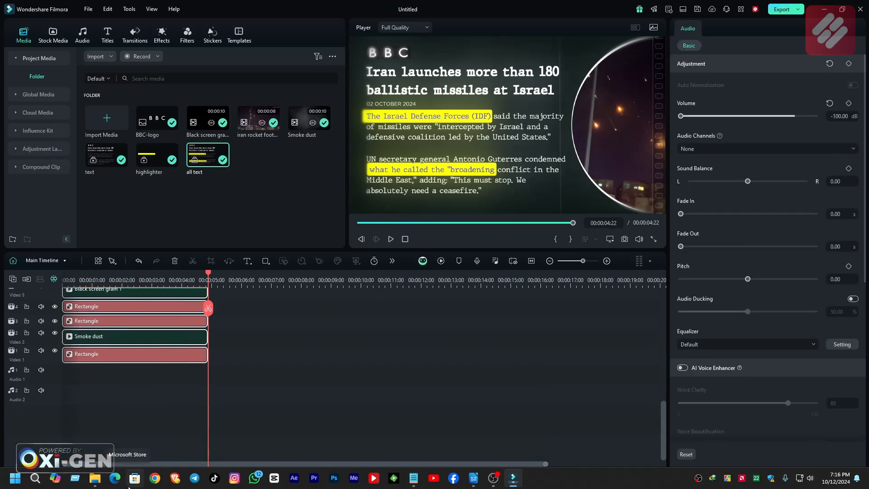
key(alt+g)
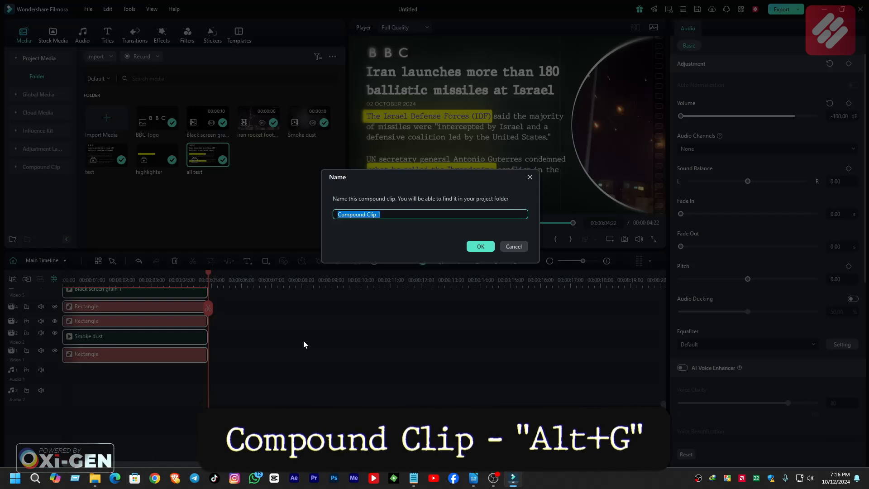
text(main highlight)
key(Return)
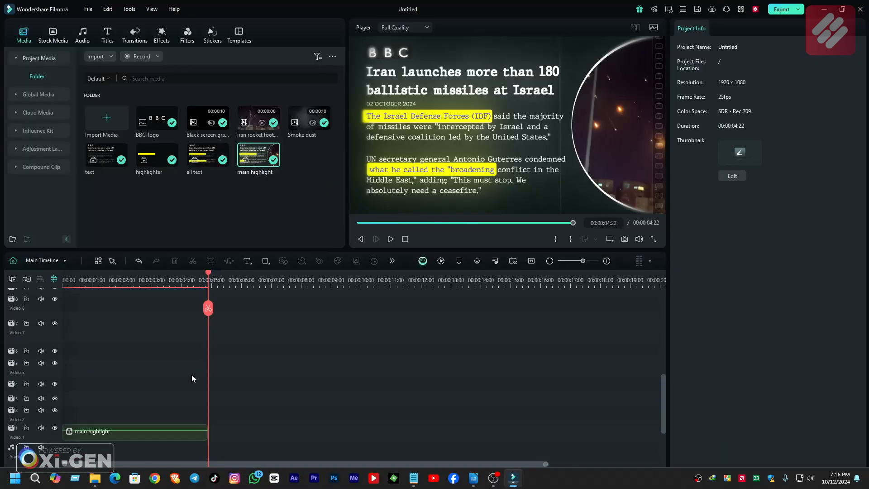
Step: Keyframe main highlight's transform at the timeline start and at 00:00:00:12, setting the starting scale to about 185.95% for a zoom-out
drag(156, 279, 29, 287)
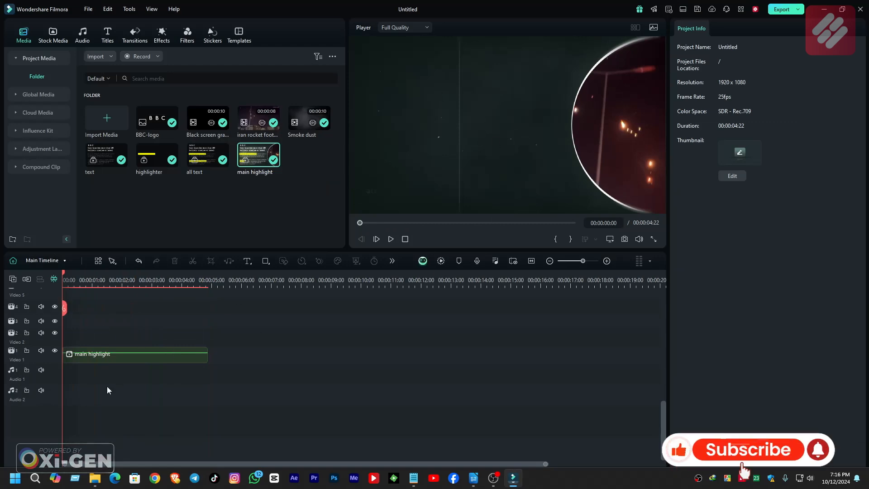
click(107, 356)
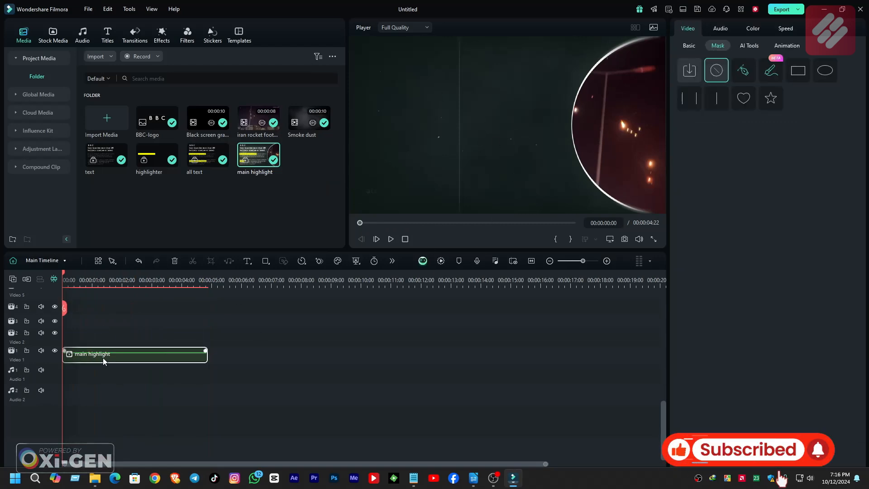
click(688, 46)
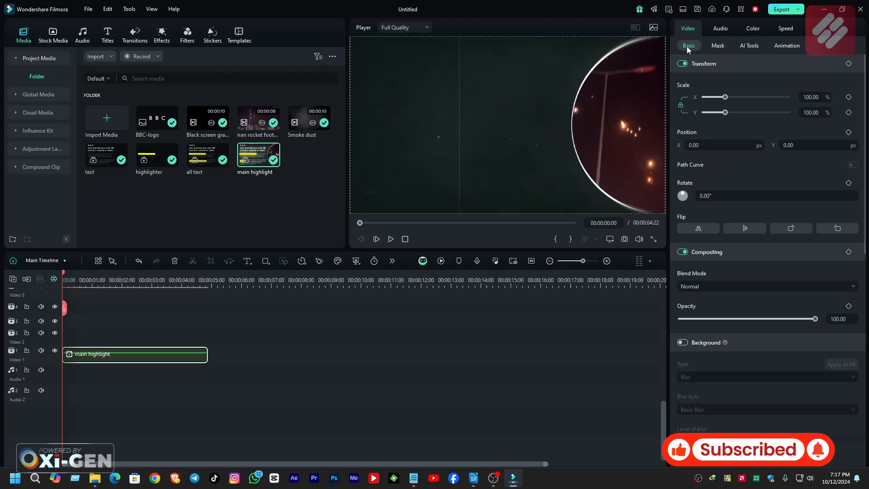
click(849, 64)
mouse_move(64, 272)
mouse_down()
mouse_move(86, 273)
mouse_move(70, 273)
mouse_up()
click(850, 65)
click(64, 358)
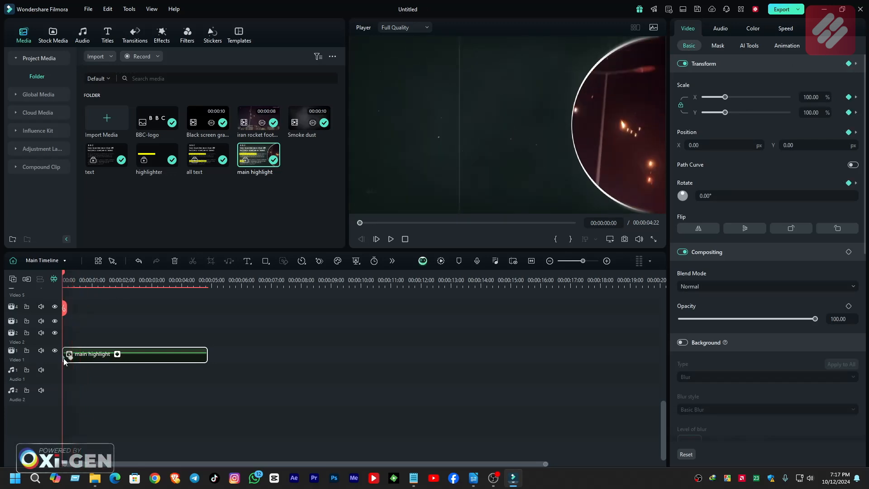
drag(725, 98, 744, 100)
key(space)
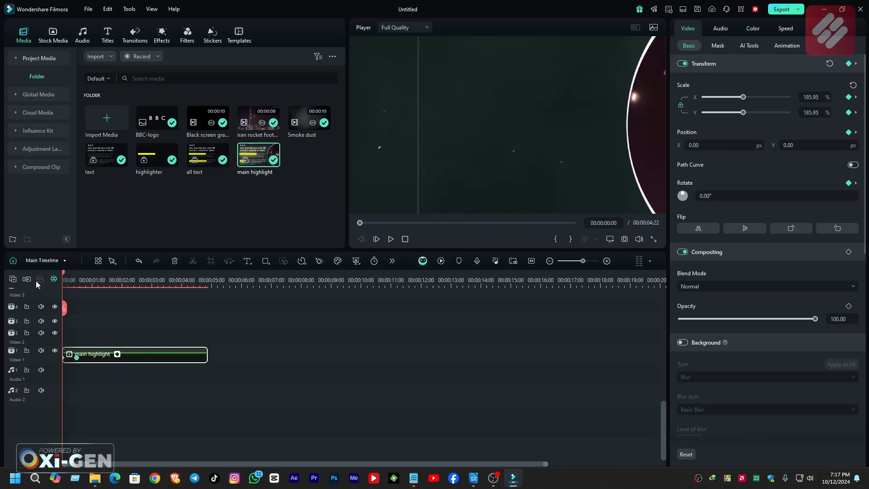
Step: Change the curve type of main highlight's Scale X keyframe at 00:00:00:12 in its keyframe graph and preview the zoom
drag(63, 280, 87, 282)
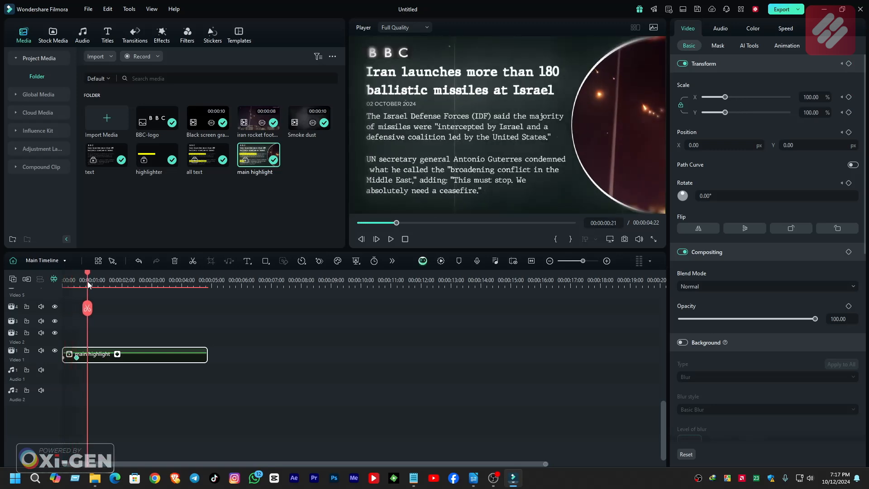
click(118, 355)
scroll(107, 386, down, 1)
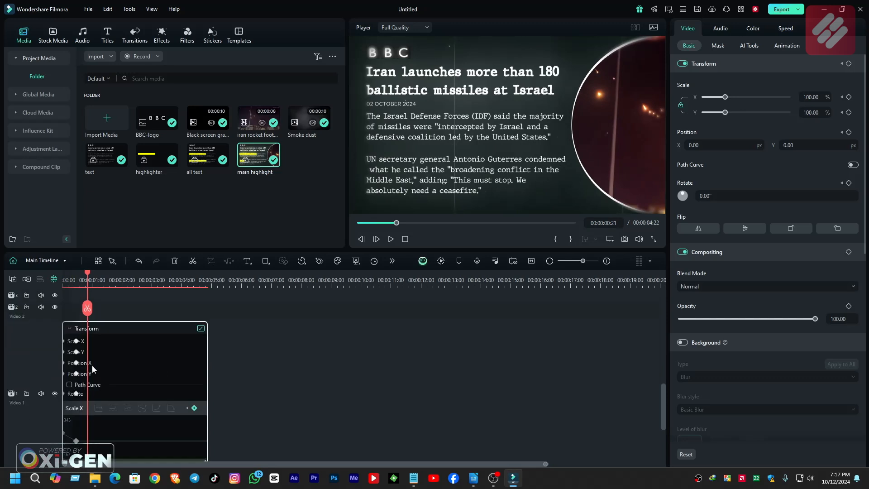
click(79, 342)
scroll(86, 427, down, 2)
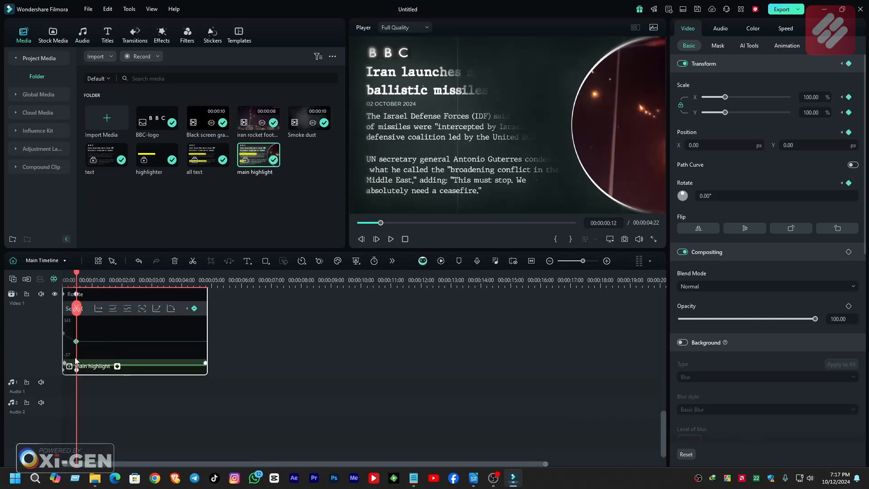
right_click(76, 342)
click(100, 402)
drag(75, 278, 58, 276)
key(space)
key(space)
scroll(164, 342, up, 2)
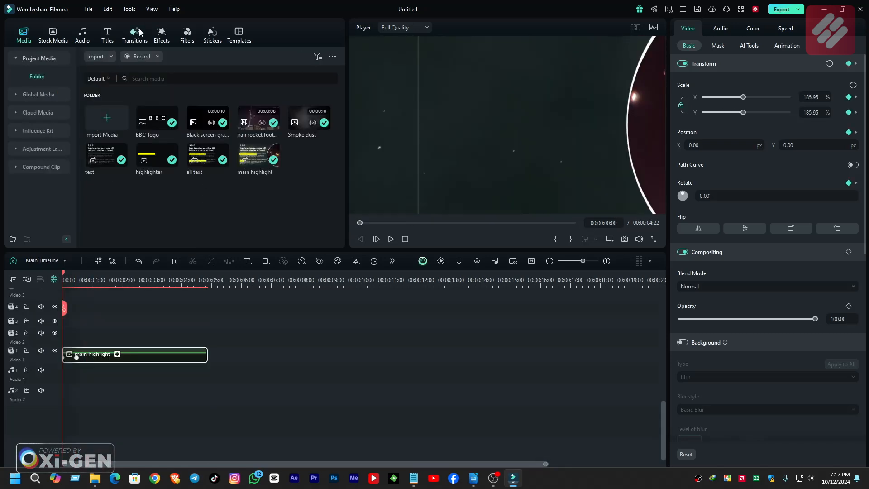
Step: Add a Square Blur effect above main highlight from the timeline start, with its size set to 6 and keyframed there
click(162, 34)
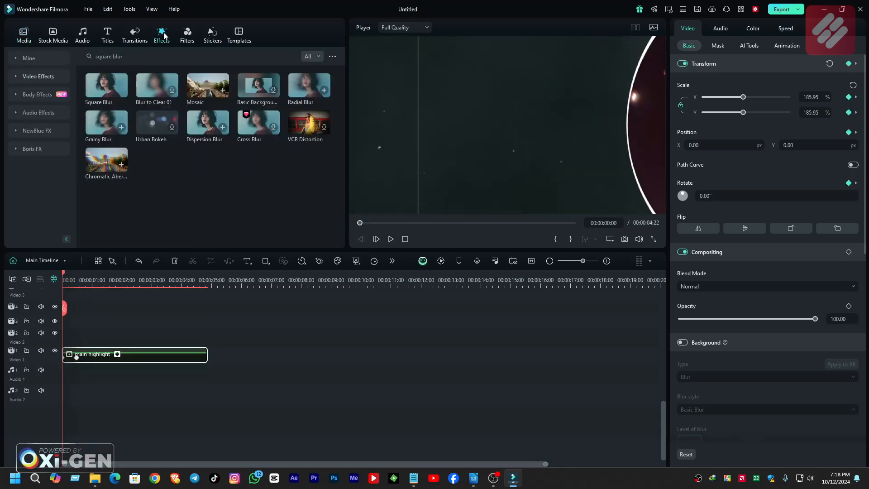
drag(107, 85, 56, 339)
drag(682, 98, 688, 98)
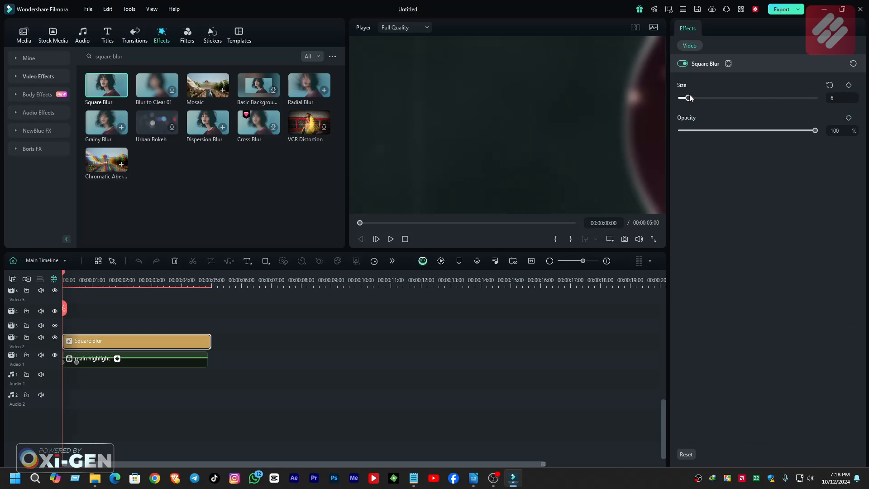
click(849, 86)
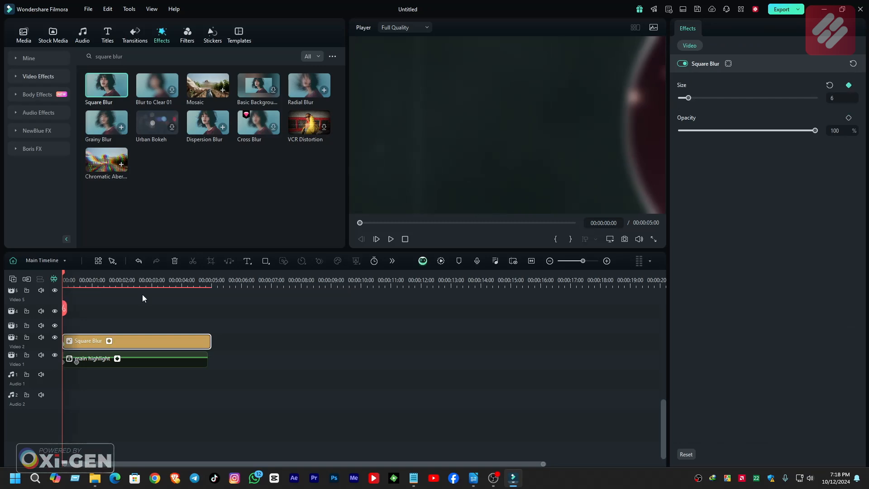
Step: Keyframe the Square Blur's size down to 0 at 00:00:00:13 and preview the blur clearing
drag(63, 273, 78, 274)
click(849, 86)
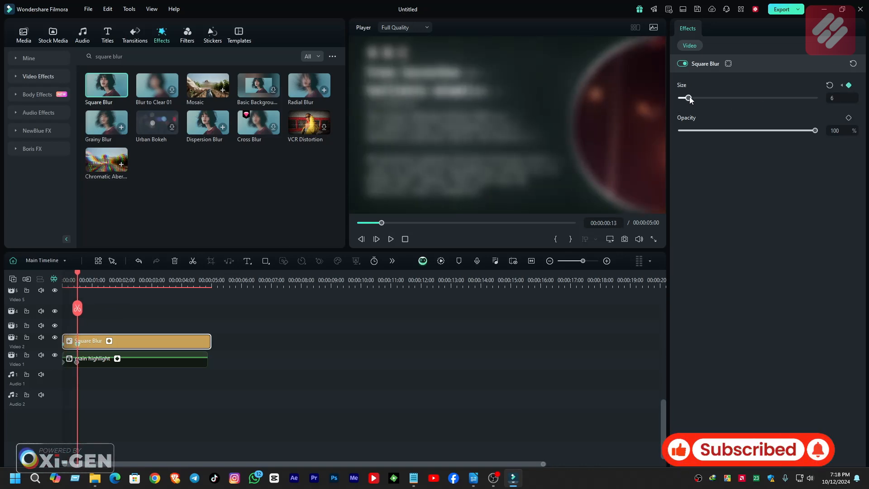
drag(689, 98, 679, 99)
drag(75, 273, 38, 276)
key(space)
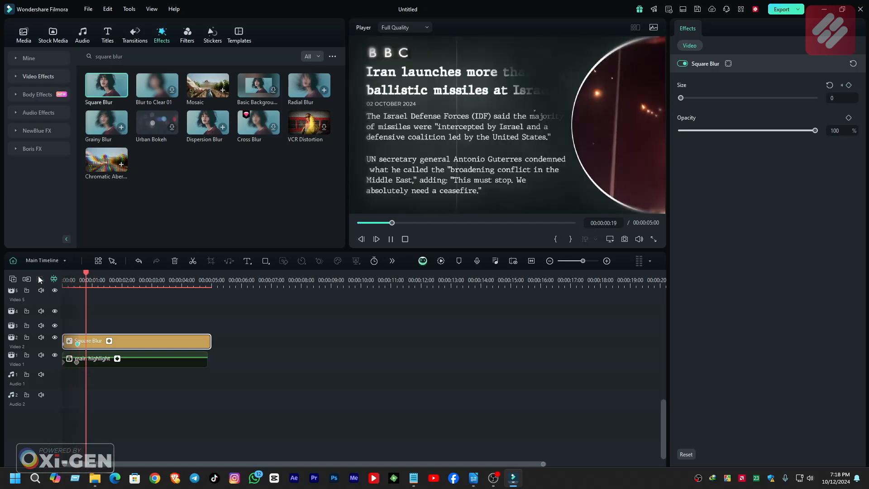
key(space)
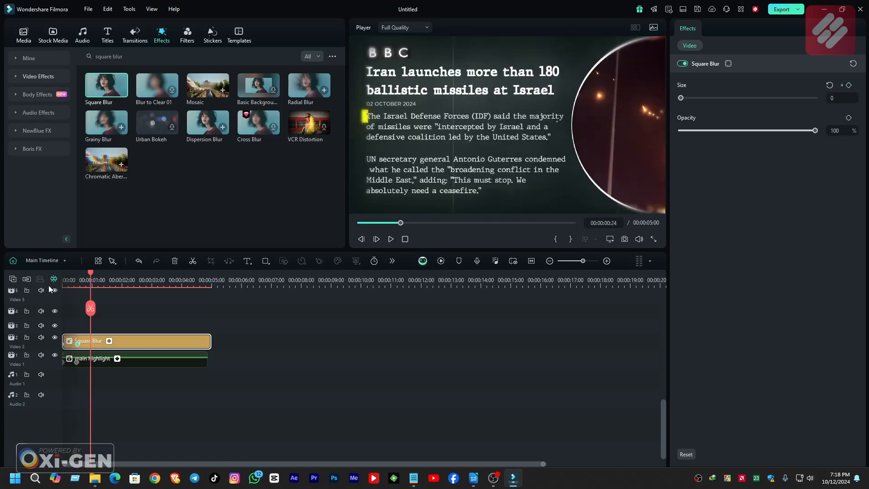
Step: Smooth the Square Blur's size curve between its two keyframes in the keyframe graph and play back the full animation
click(110, 342)
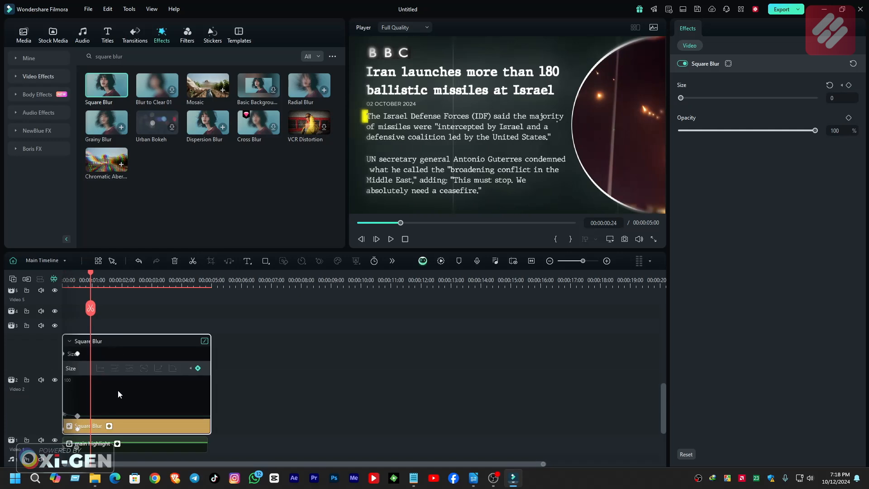
click(79, 413)
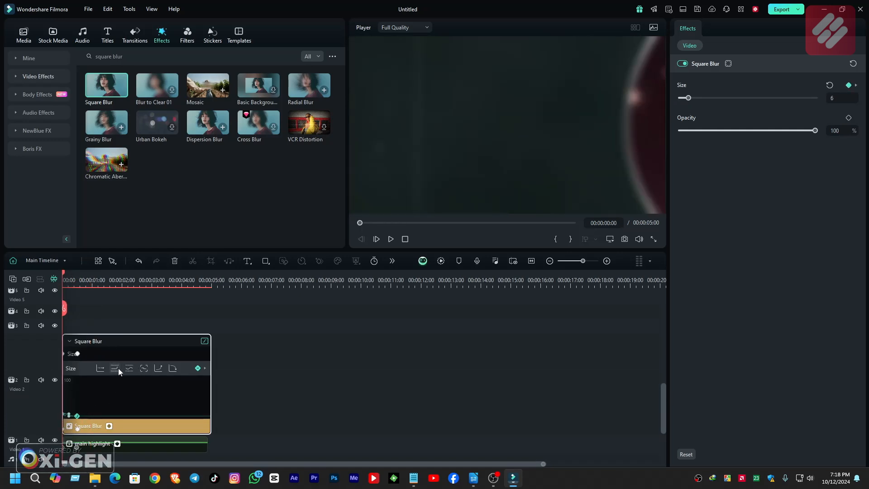
click(110, 426)
key(space)
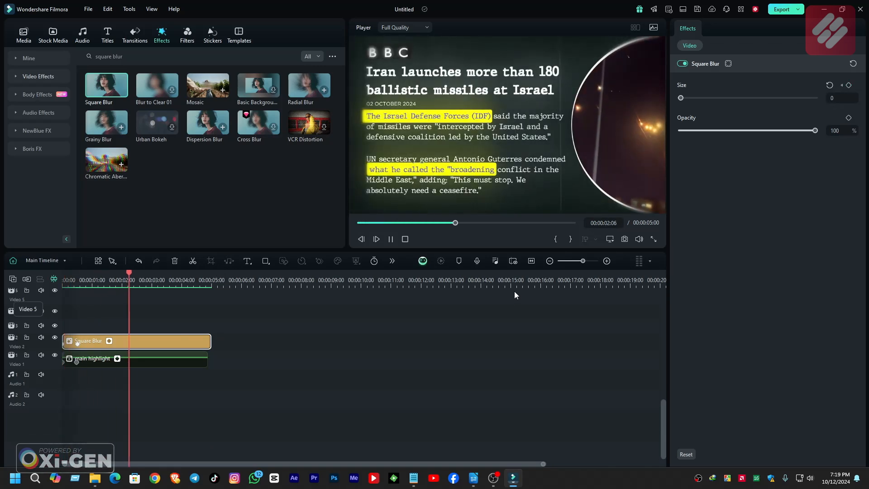
key(space)
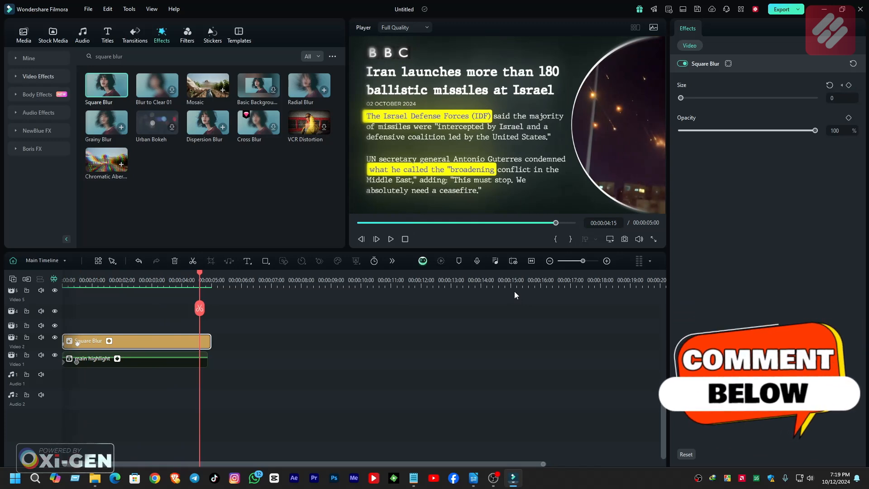